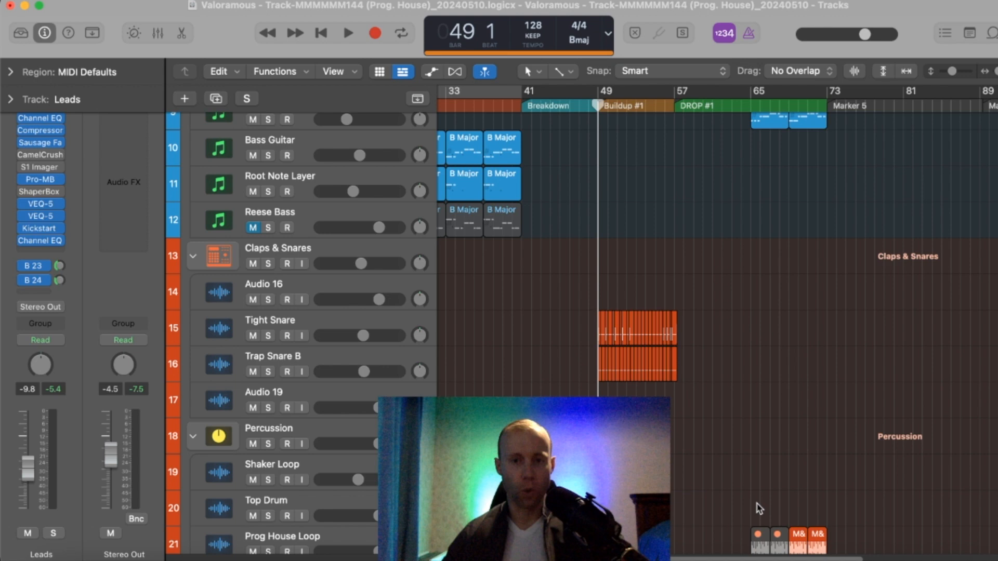
Solo the Tight Snare track and bring its Buildup #1 hits into close view
scroll(910, 247, "left", 3)
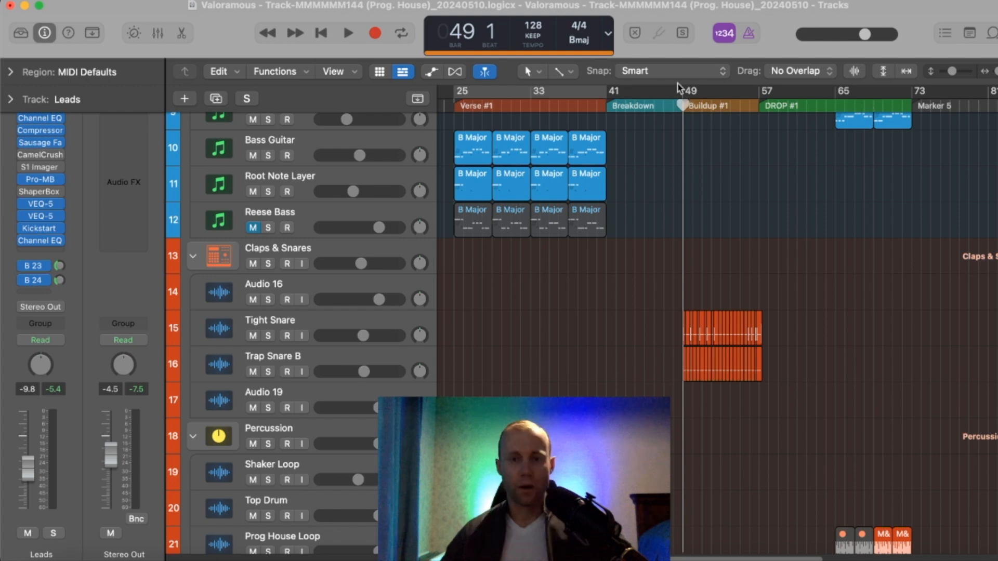
left_click(267, 336)
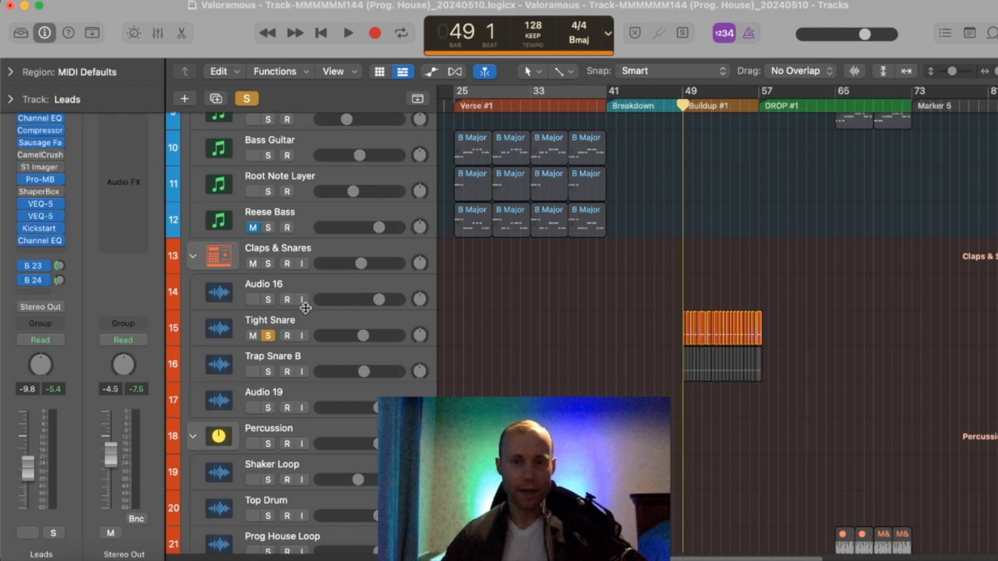
left_click_drag(996, 72, 997, 71)
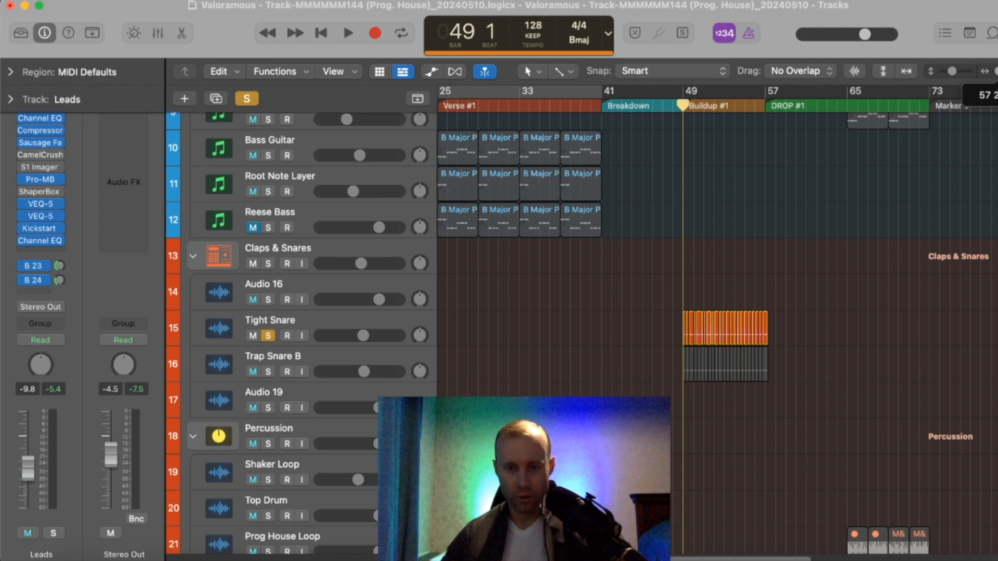
left_click_drag(997, 72, 997, 71)
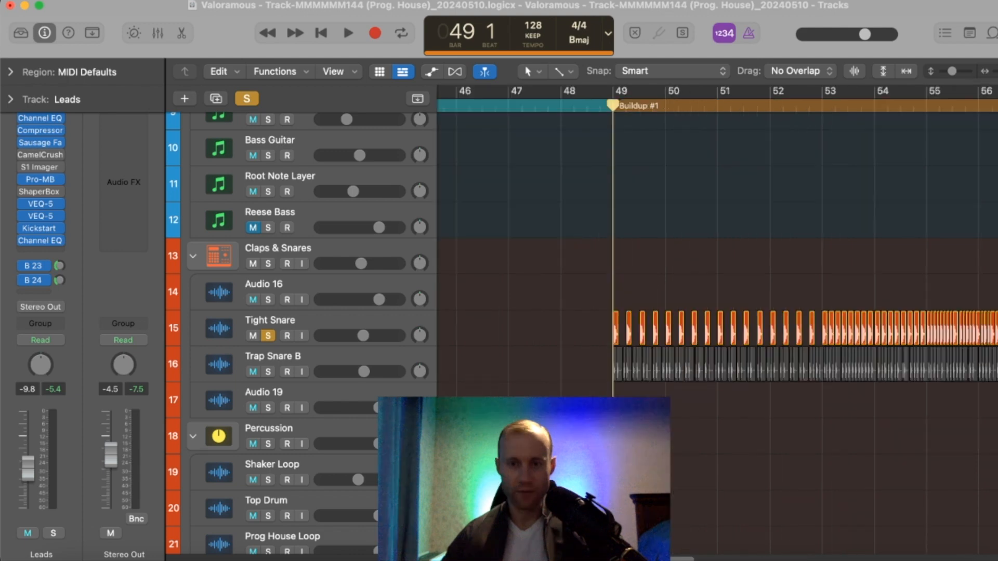
Examine how the Tight Snare hits get denser through Buildup #1, placing the playhead at bar 53 and finally at bar 55
scroll(704, 106, "right", 3)
left_click(704, 107)
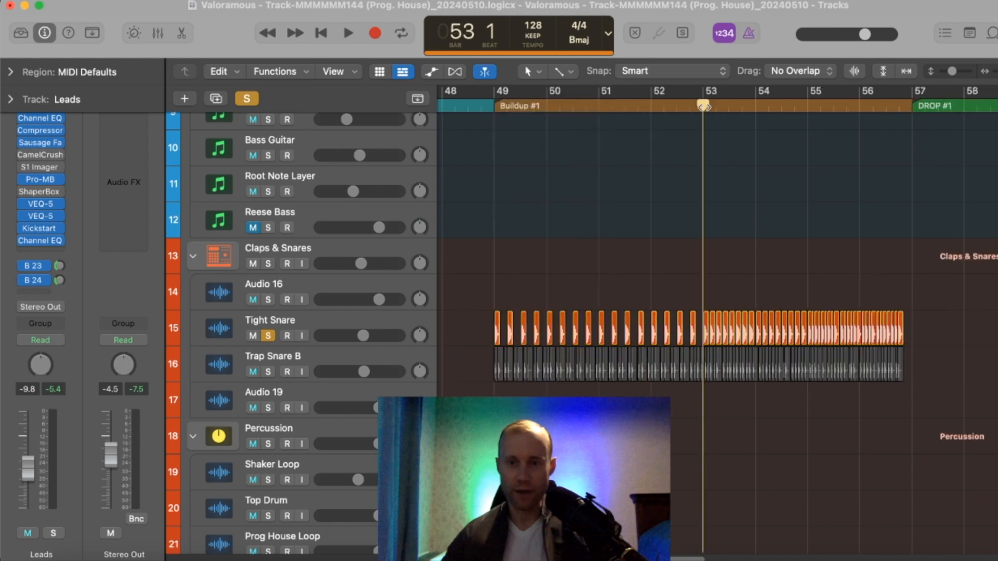
left_click_drag(704, 107, 798, 105)
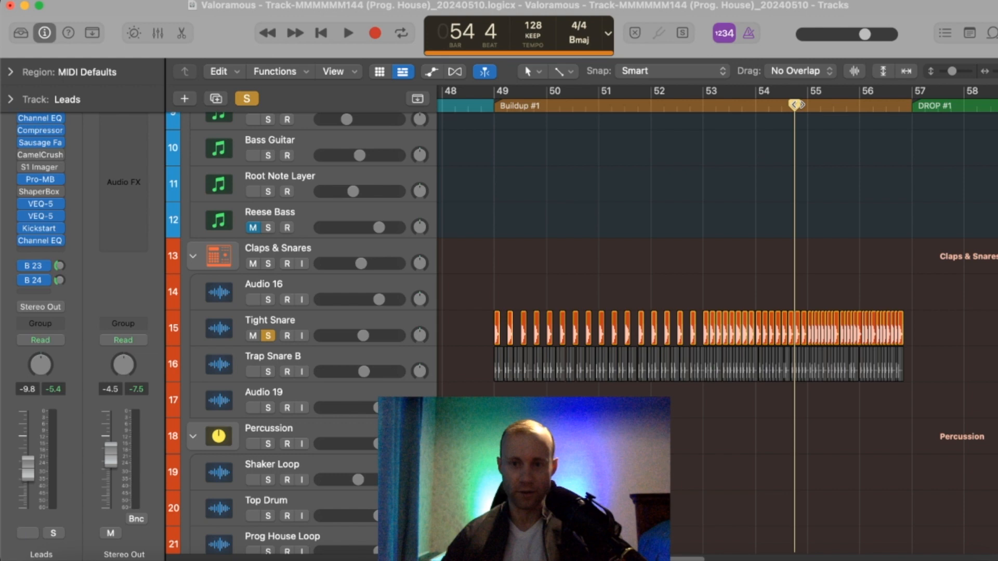
left_click_drag(799, 105, 807, 105)
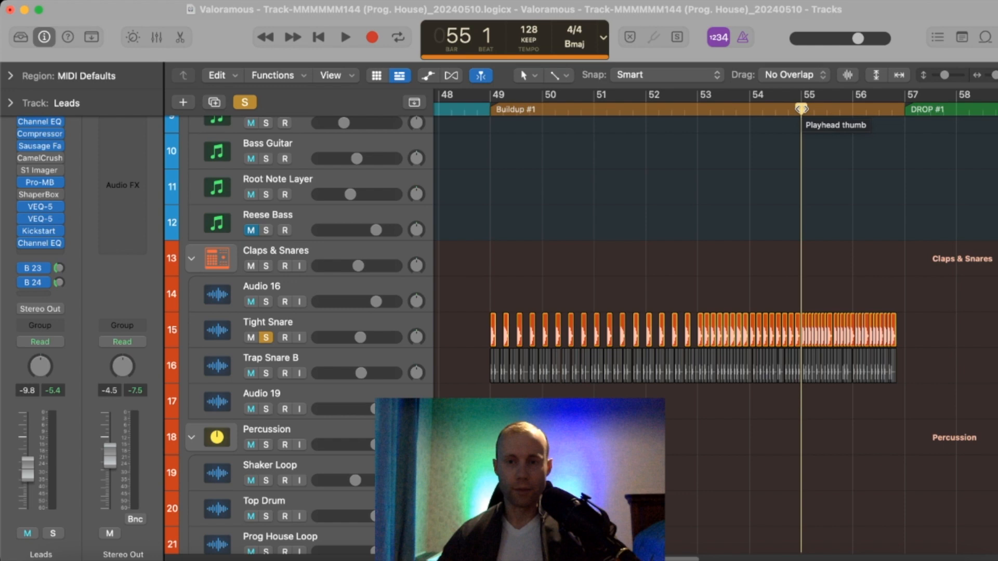
key("period")
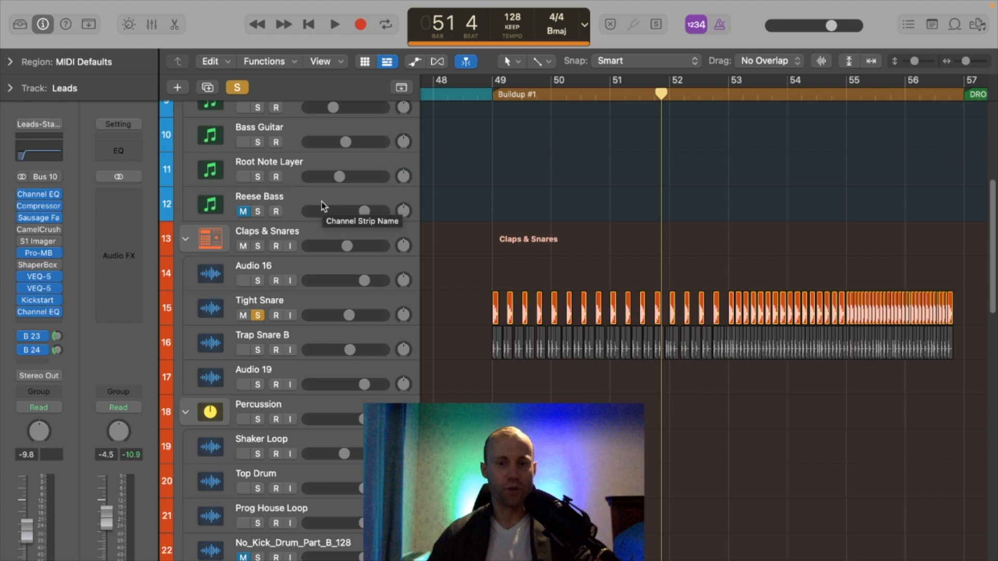
Solo the Trap Snare B track, add a Channel EQ to it and raise the low-cut frequency to remove its low end
left_click(257, 354)
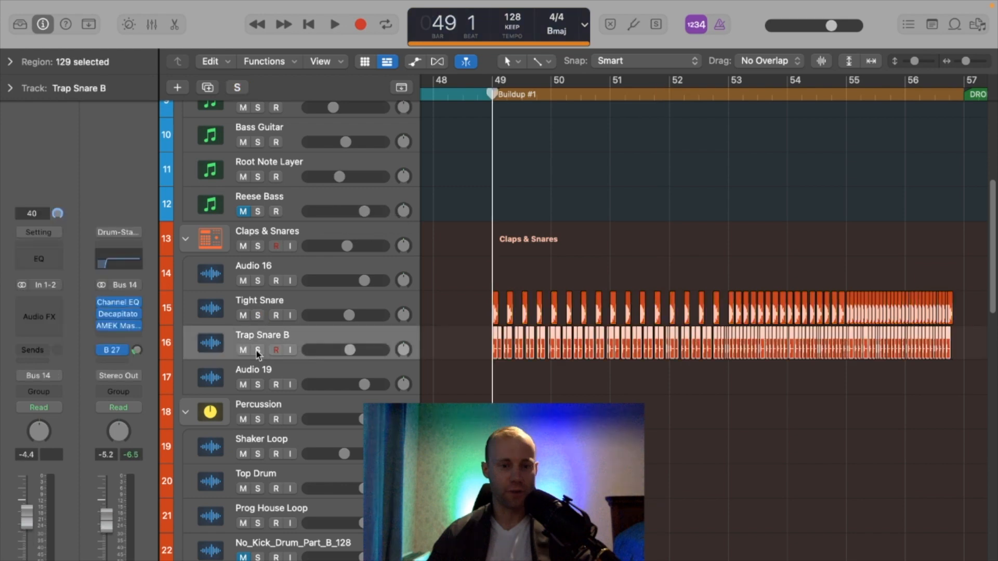
left_click(258, 352)
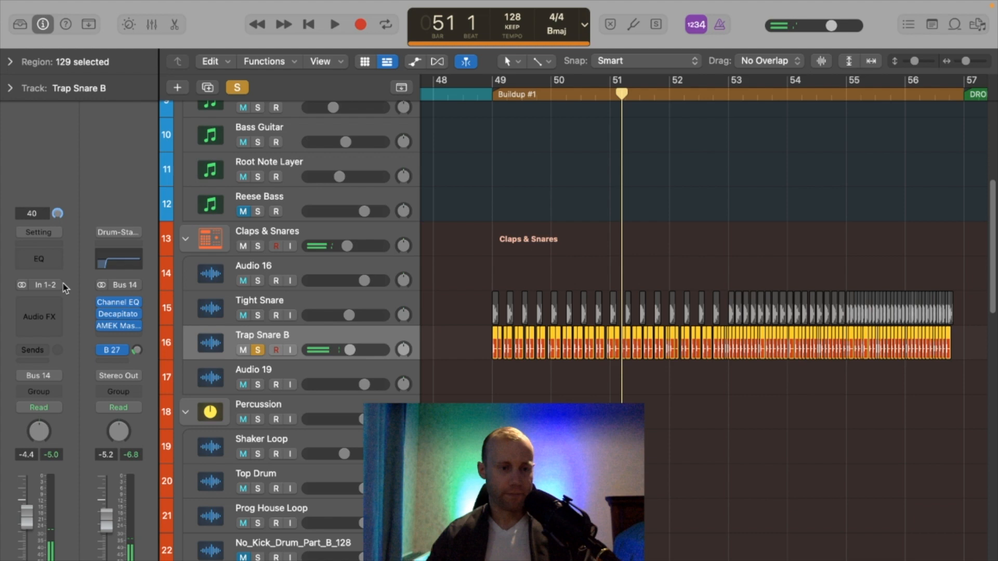
left_click(38, 259)
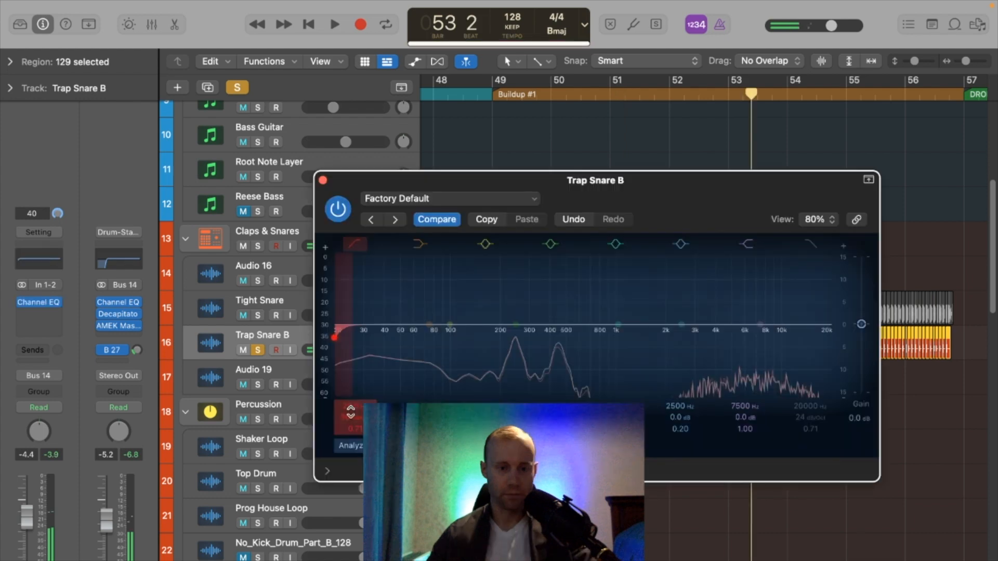
left_click_drag(334, 337, 477, 332)
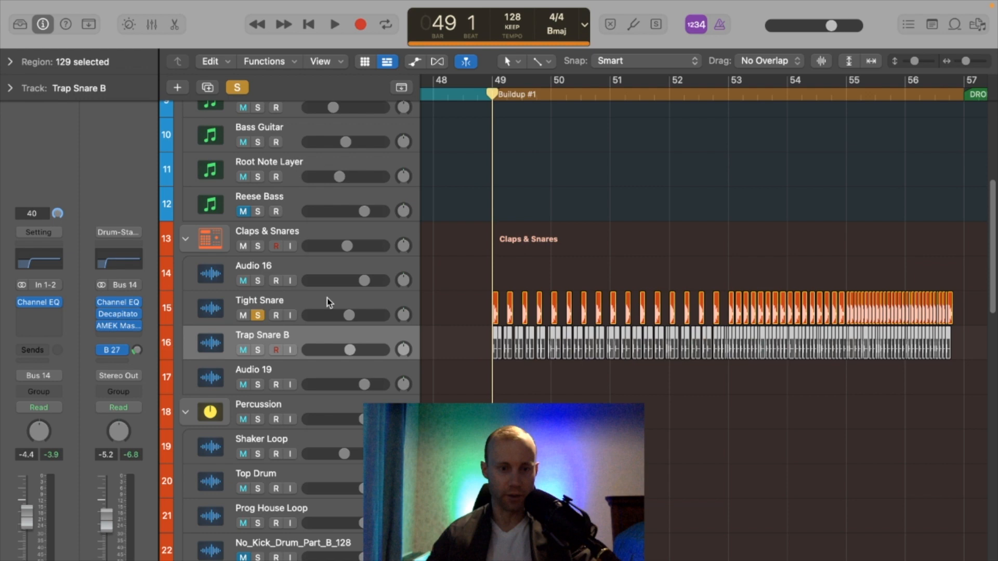
Low-cut the Tight Snare track at about 80 Hz in its Channel EQ and play the snares
left_click(326, 298)
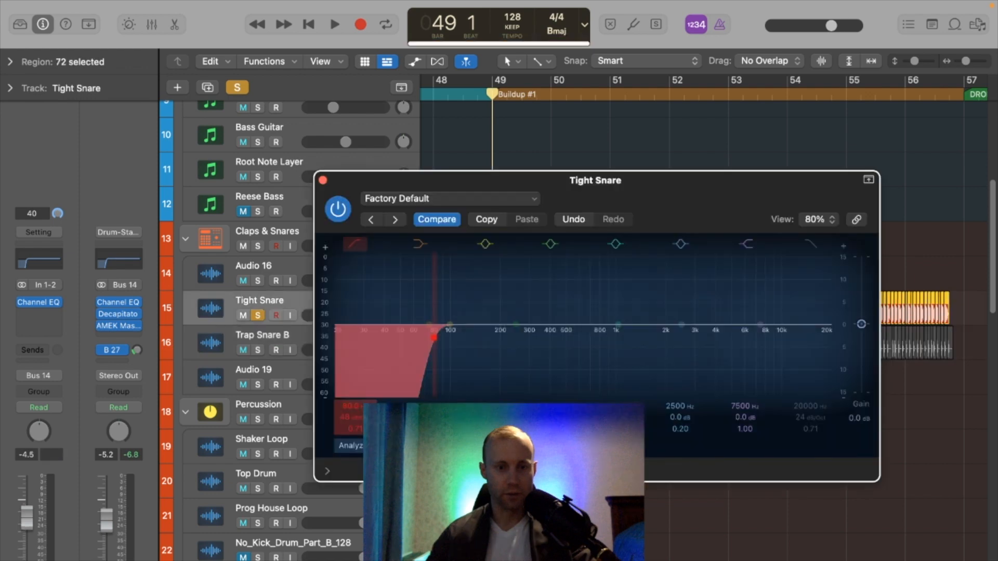
key("space")
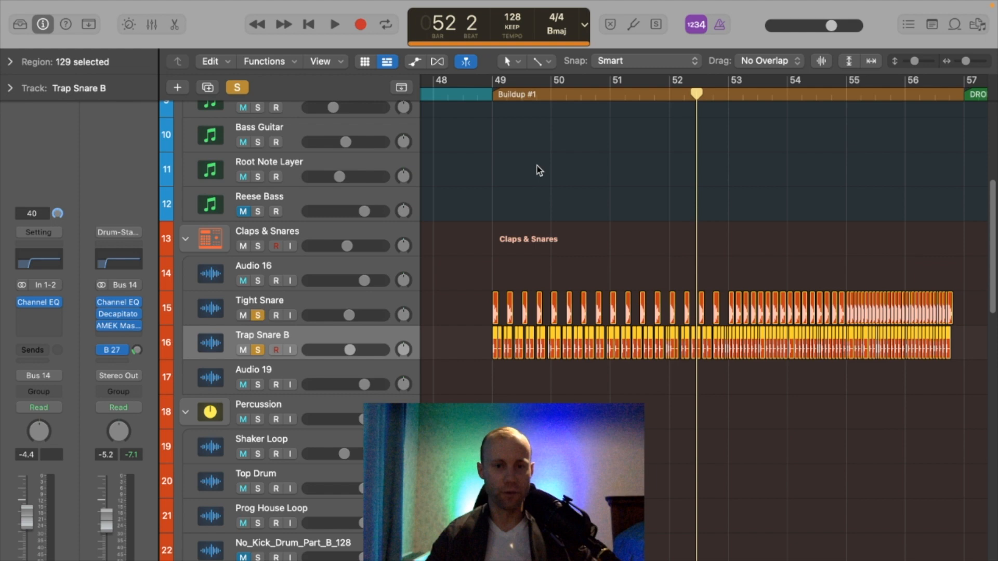
Return the playhead to bar 49 and lower the Trap Snare B track's volume to -6.0 dB
left_click(493, 108)
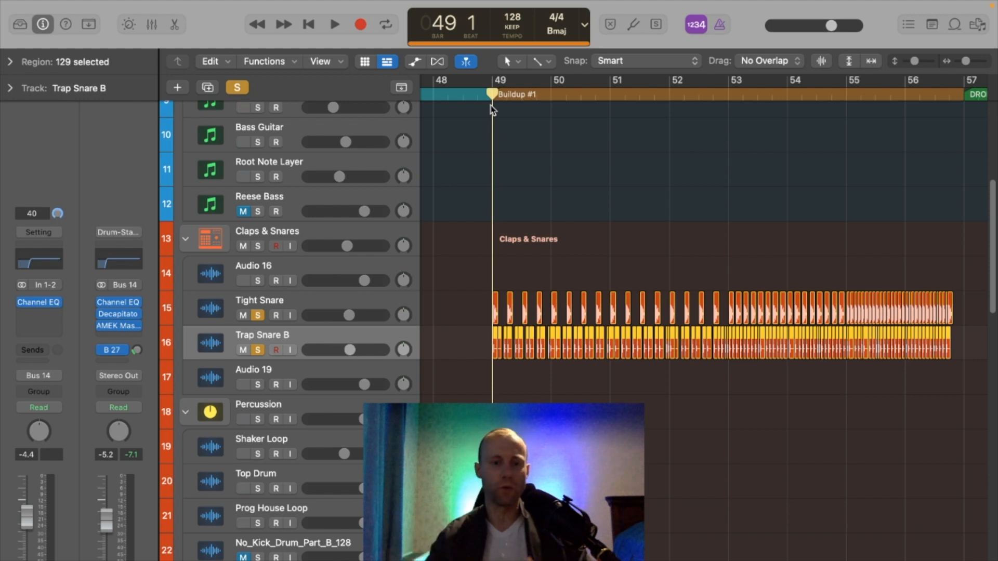
left_click_drag(972, 64, 976, 66)
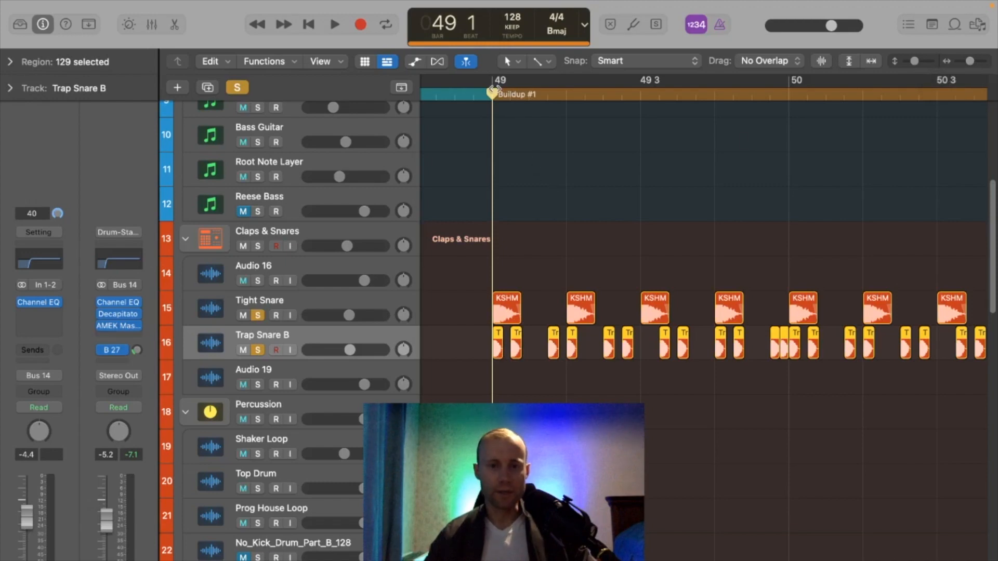
mouse_move(493, 94)
left_mouse_down()
mouse_move(560, 95)
mouse_move(492, 85)
mouse_move(752, 92)
mouse_move(491, 94)
left_mouse_up()
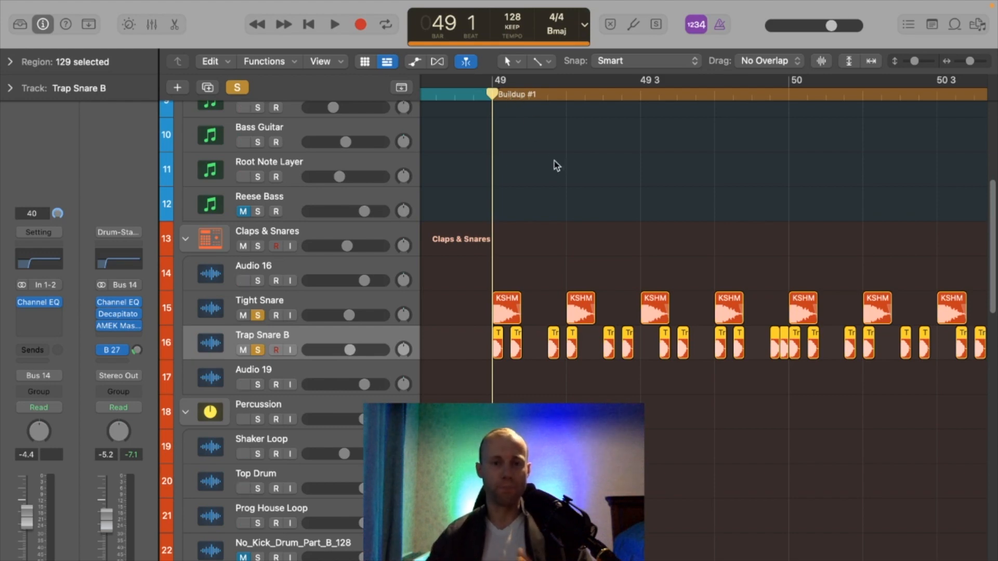
left_click_drag(970, 61, 968, 62)
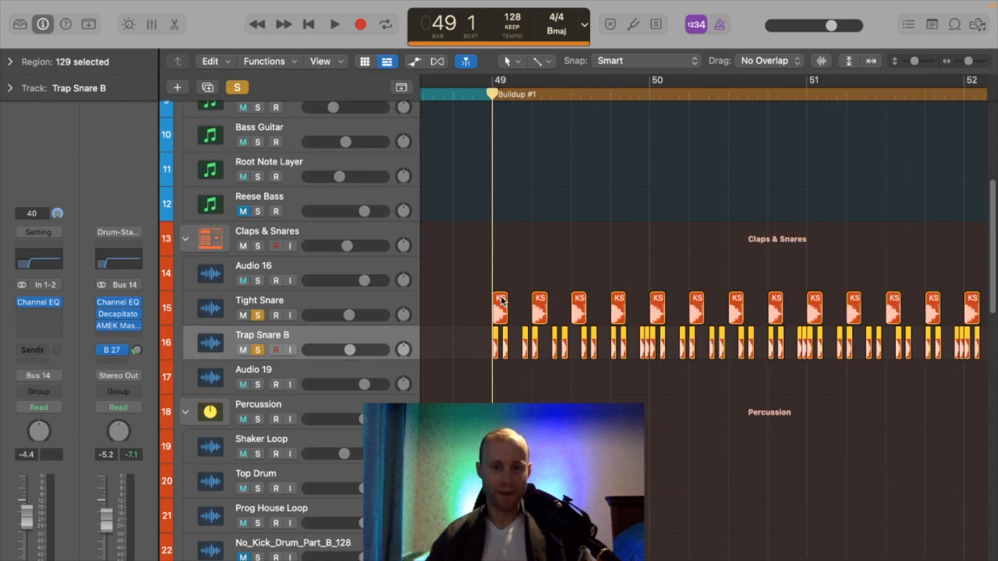
left_click_drag(970, 64, 972, 65)
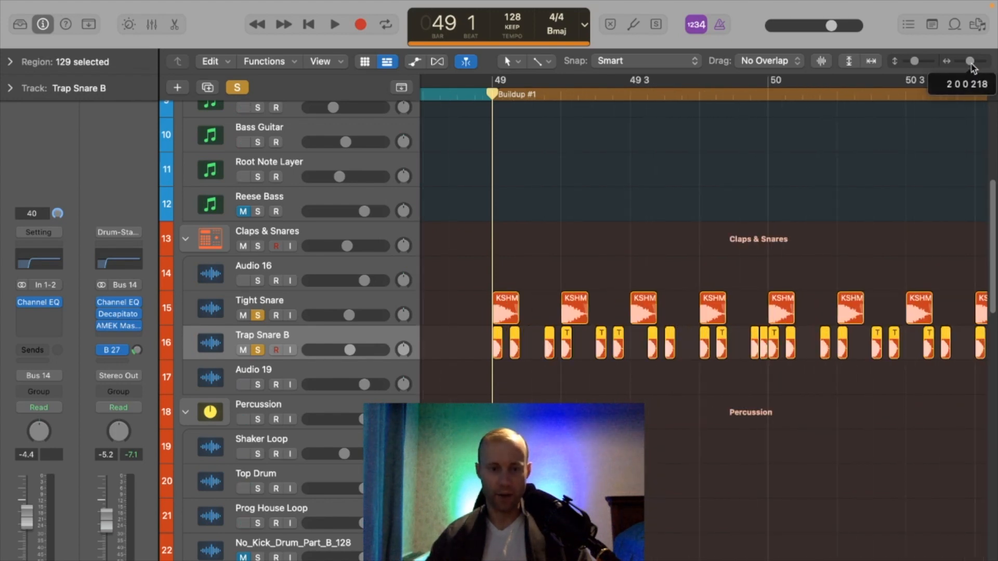
left_click_drag(355, 350, 345, 350)
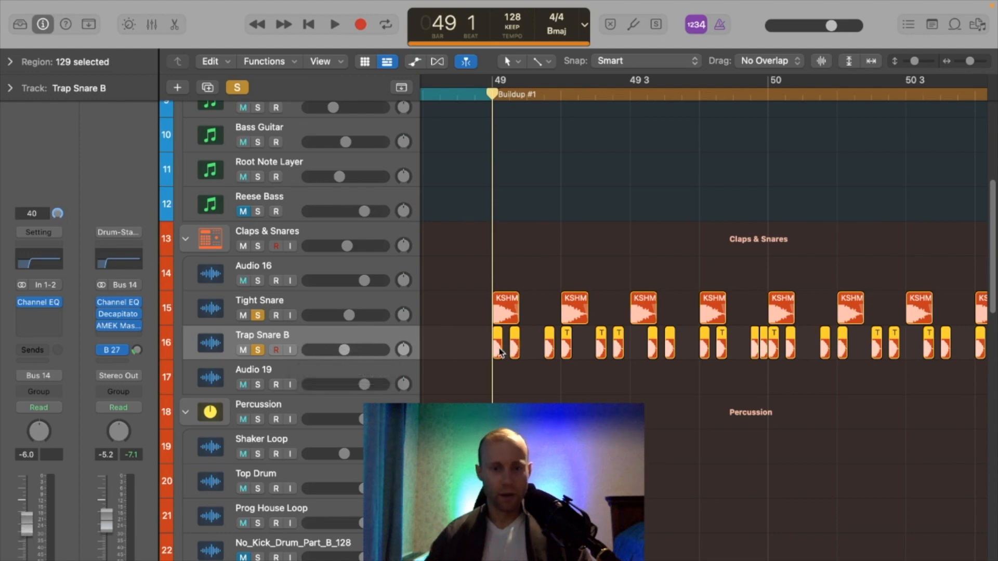
Compare the Trap Snare B and Tight Snare hits in bar 49, selecting single hits and the four Trap Snare B hits in beat 4
left_click_drag(469, 344, 495, 353)
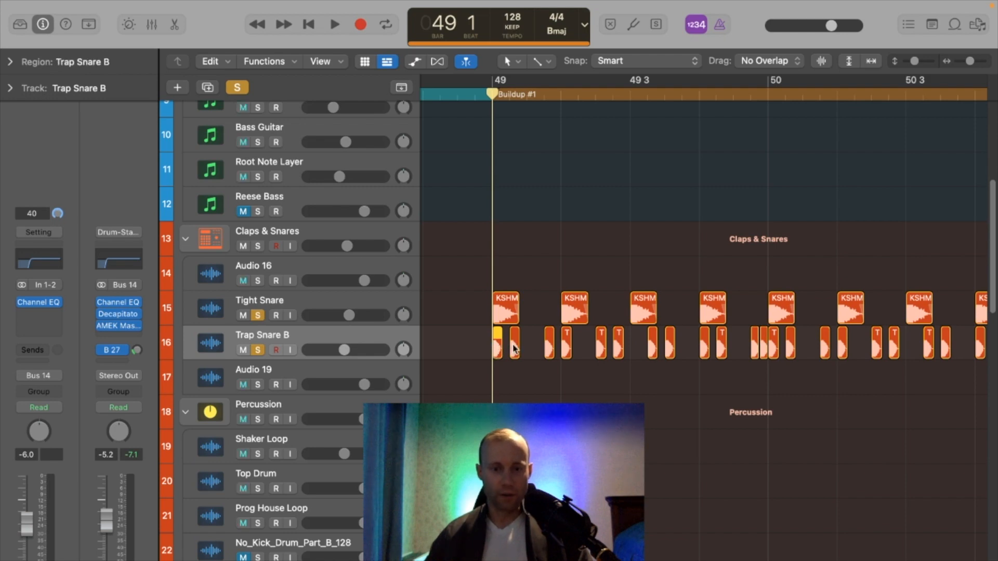
left_click(548, 346)
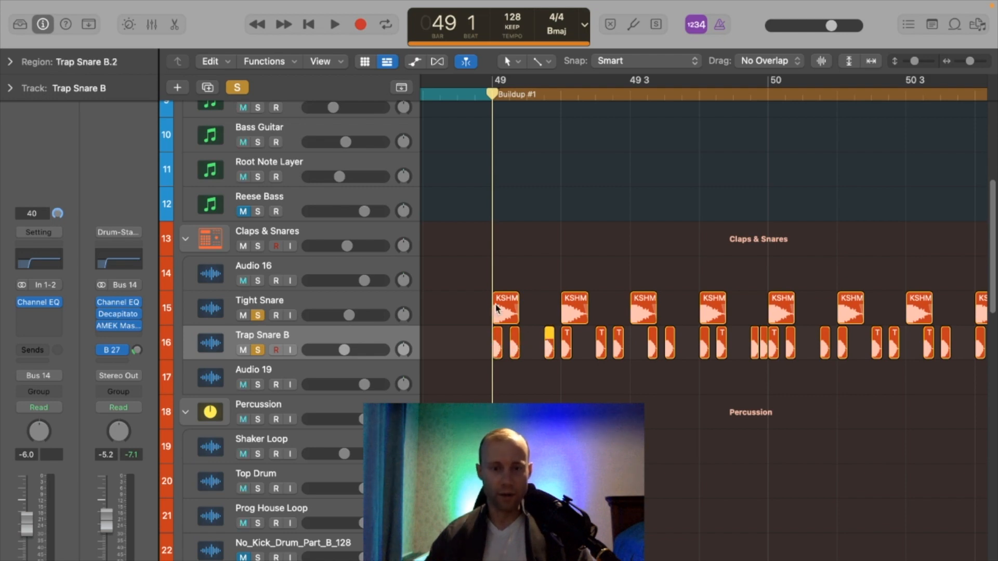
left_click(498, 310)
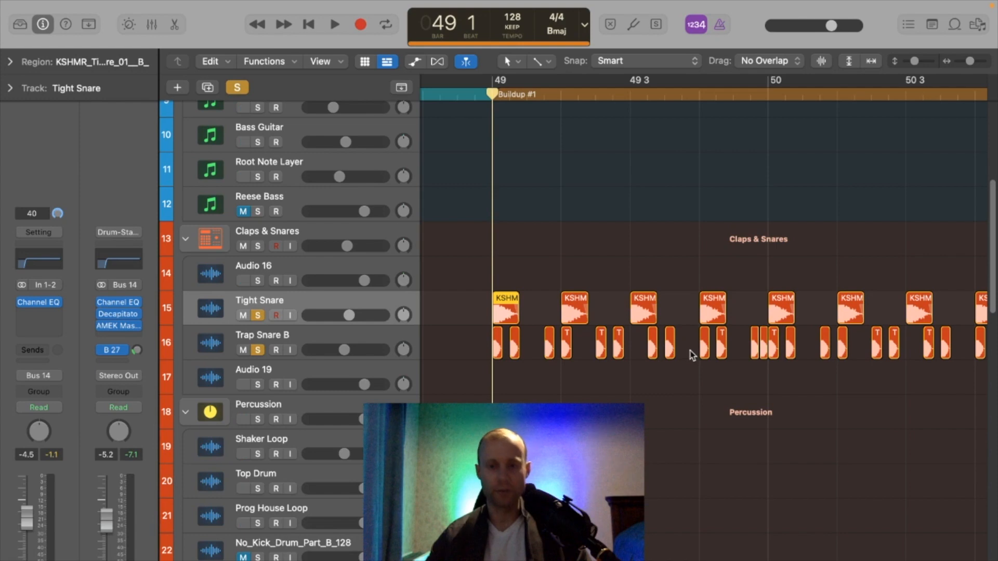
left_click(699, 96)
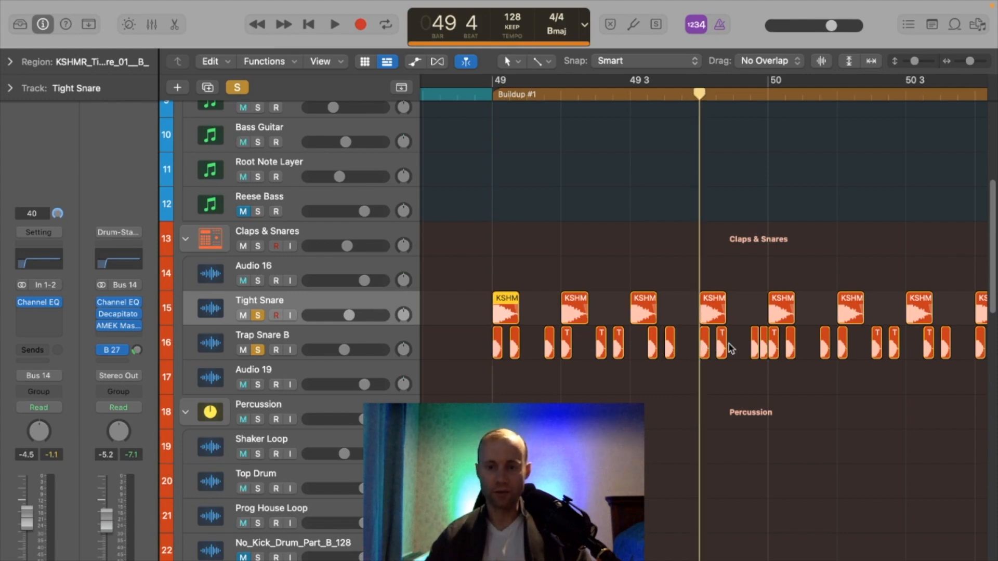
mouse_move(742, 341)
left_mouse_down()
mouse_move(766, 360)
mouse_move(755, 352)
left_mouse_up()
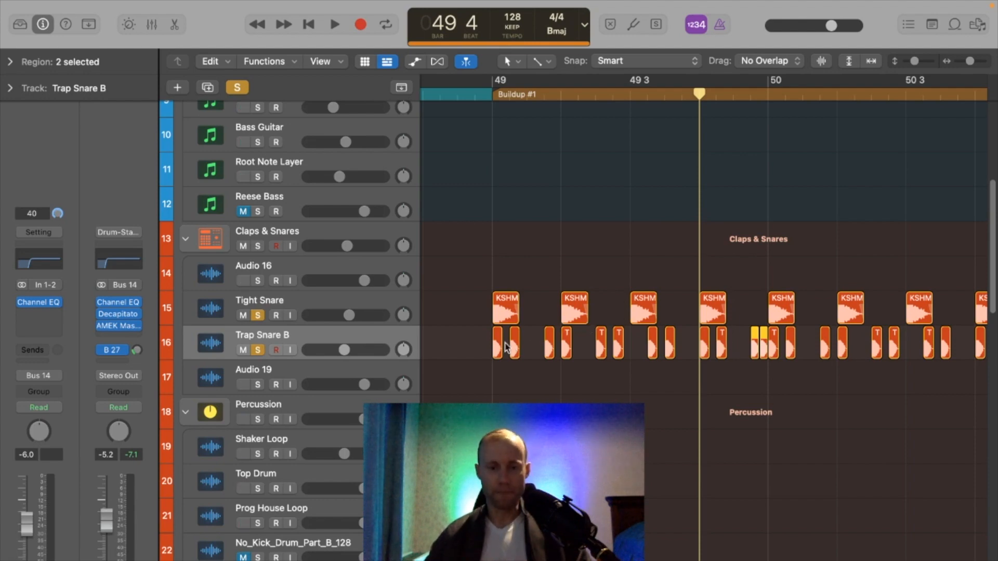
left_click_drag(482, 345, 691, 333)
left_click_drag(762, 369, 704, 333)
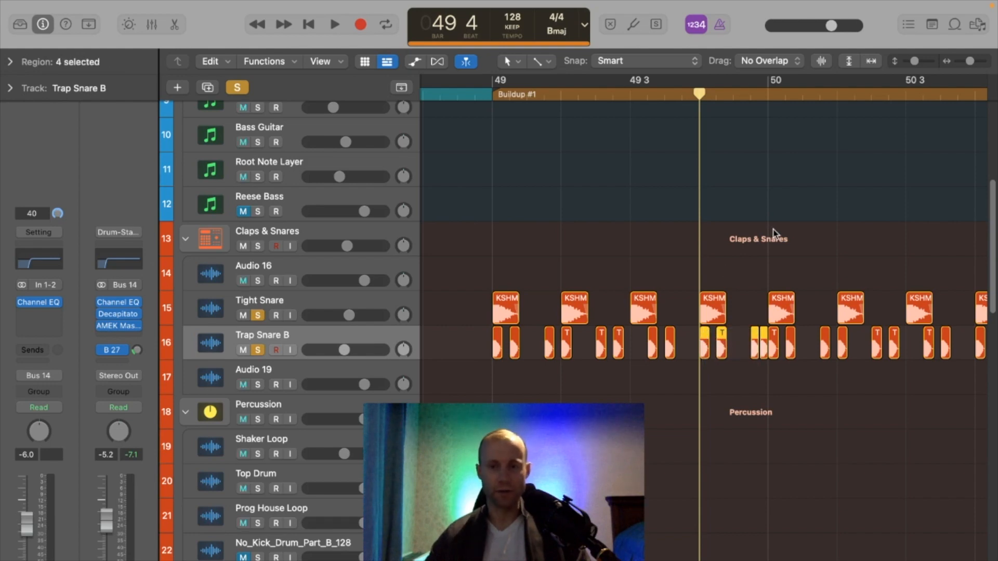
Examine the start of bar 53, selecting the two Tight Snare hits in beat 1 and placing the playhead at 53 1
left_click_drag(968, 65, 962, 64)
scroll(702, 234, "right", 5)
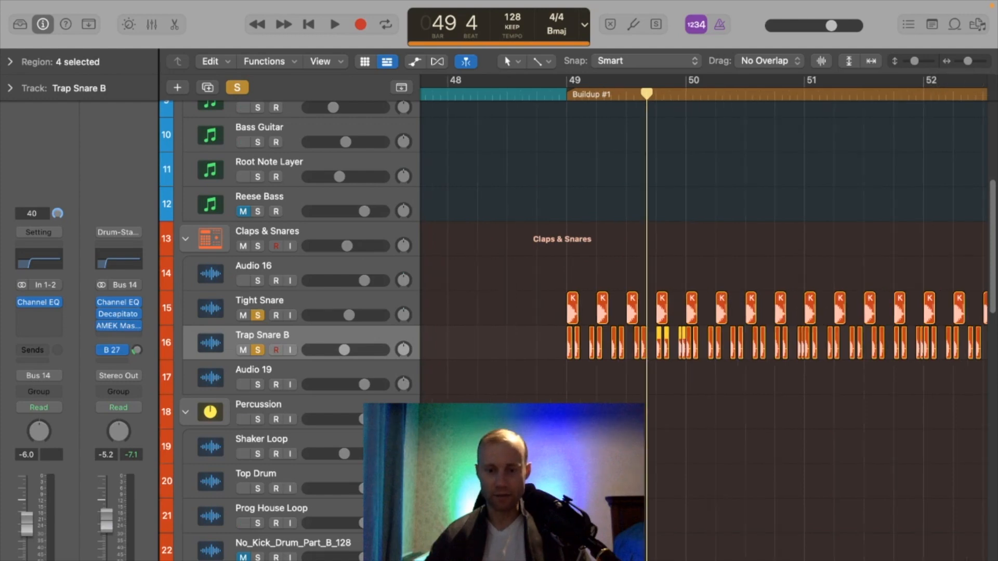
left_click(800, 92)
left_click_drag(968, 61, 974, 63)
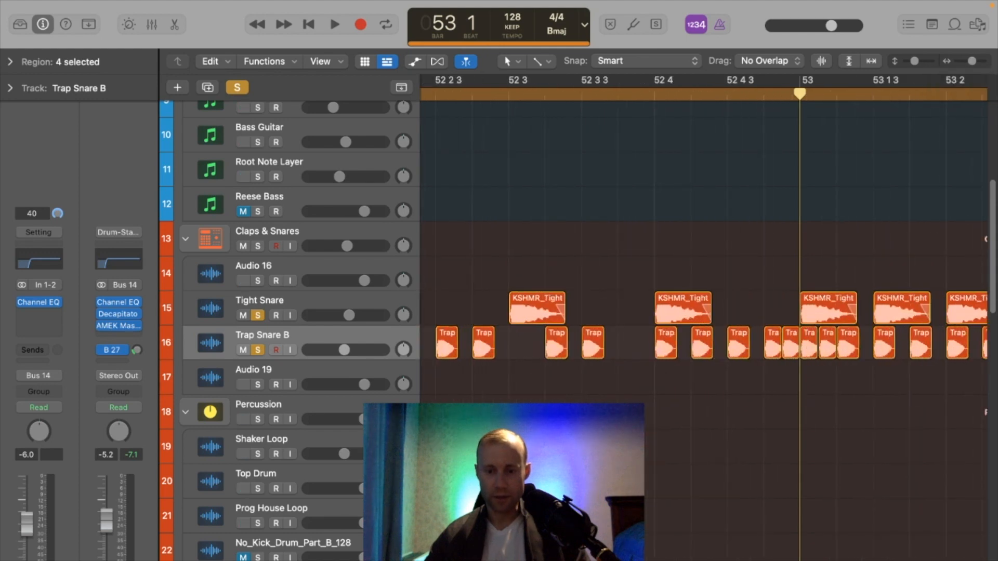
scroll(701, 234, "right", 3)
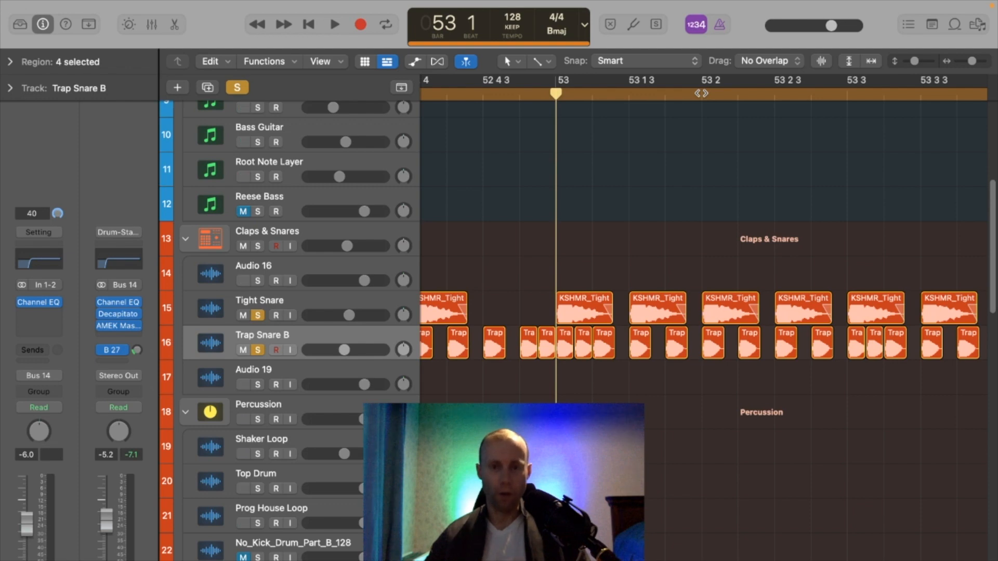
left_click(701, 93)
left_click_drag(571, 246, 663, 316)
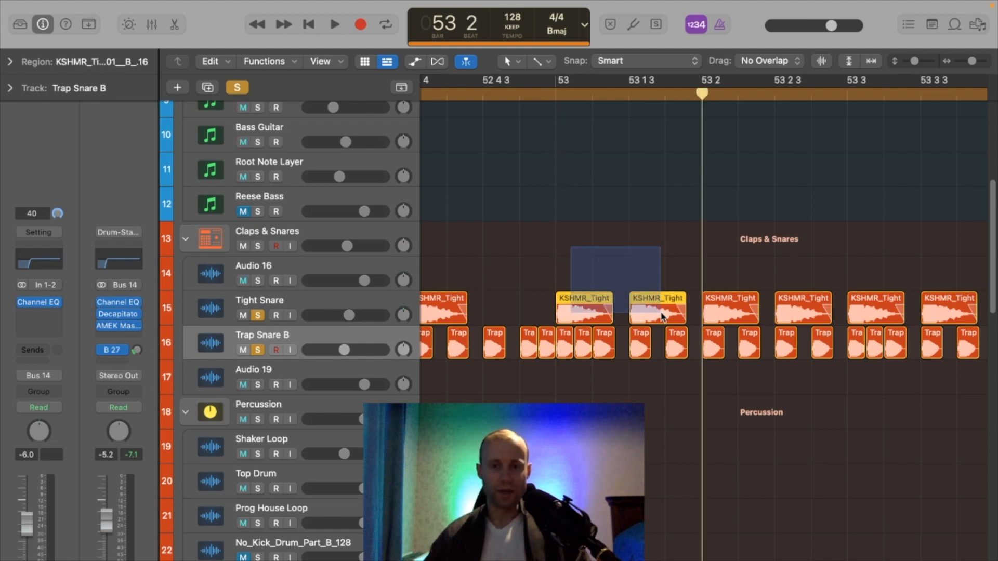
left_click(555, 94)
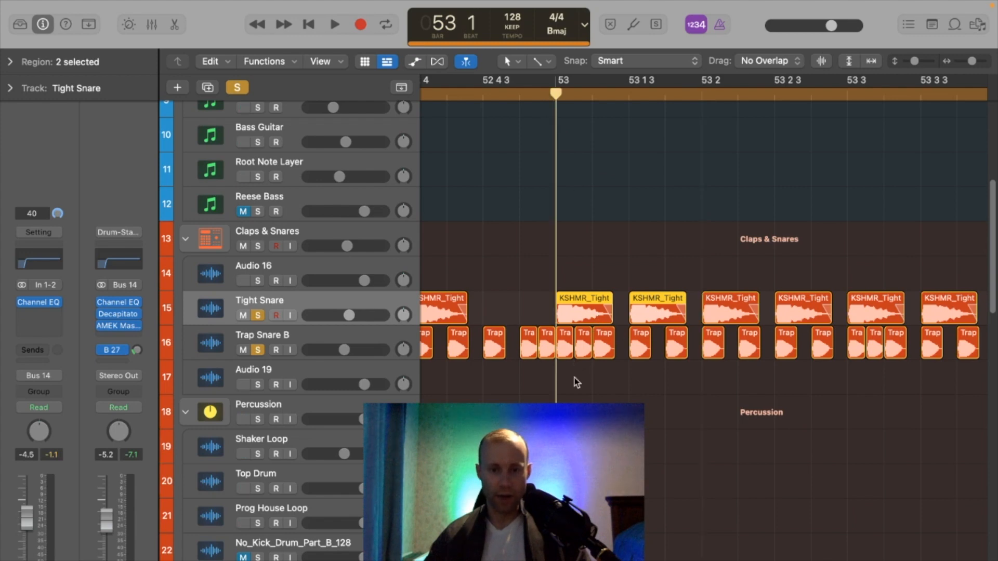
Inspect the Trap Snare B pattern in bar 53, selecting the five hits of beat 1 and the four hits of beat 2
left_click_drag(584, 375, 564, 343)
left_click(588, 380)
key("Right")
key("Right")
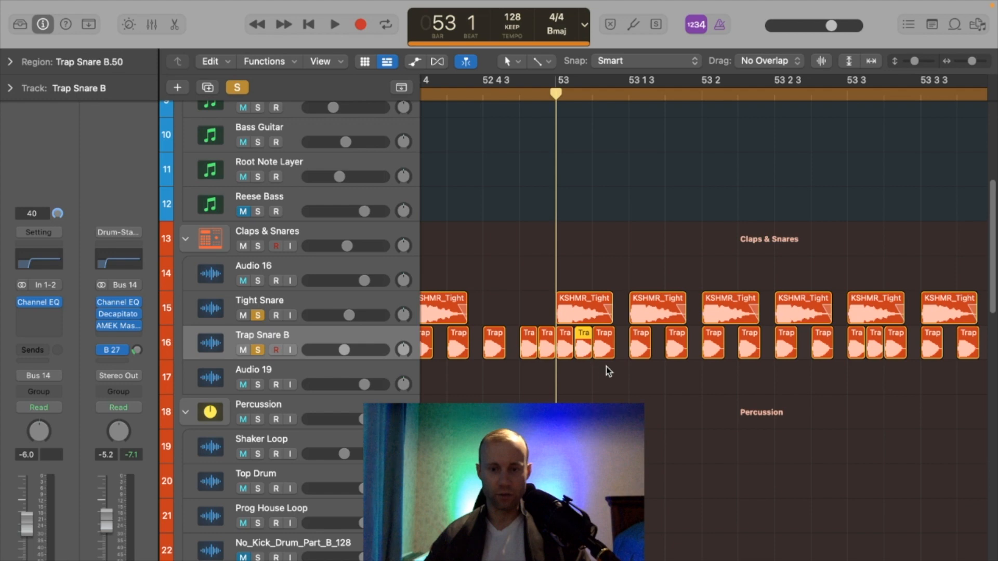
left_click(605, 350)
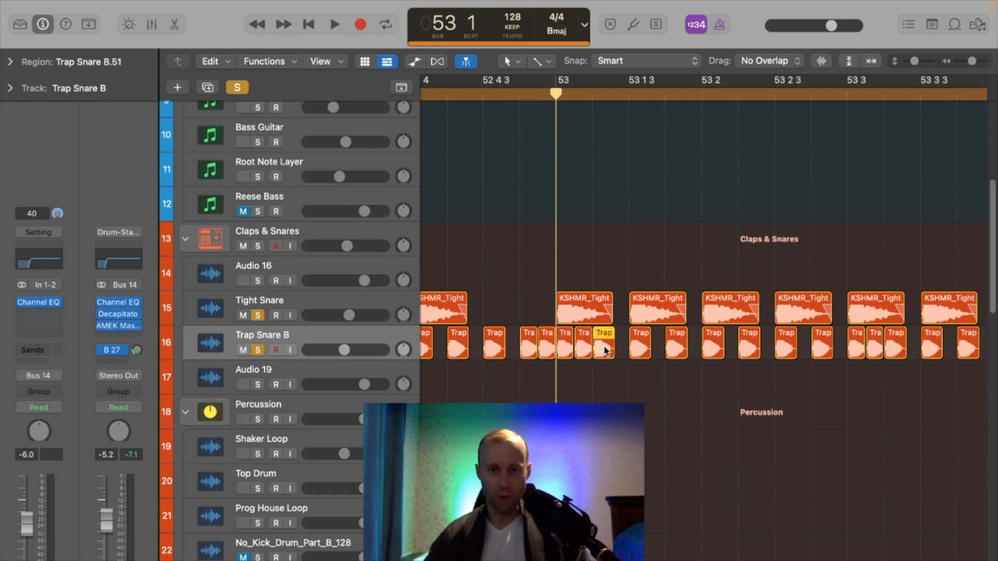
left_click(643, 353)
left_click(677, 346)
left_click_drag(689, 385, 564, 336)
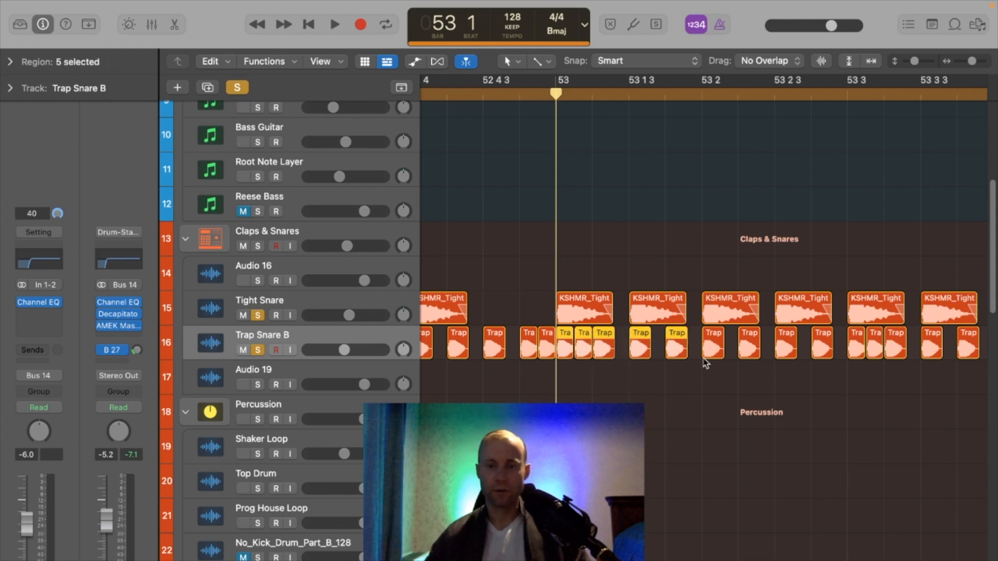
left_click_drag(835, 382, 708, 340)
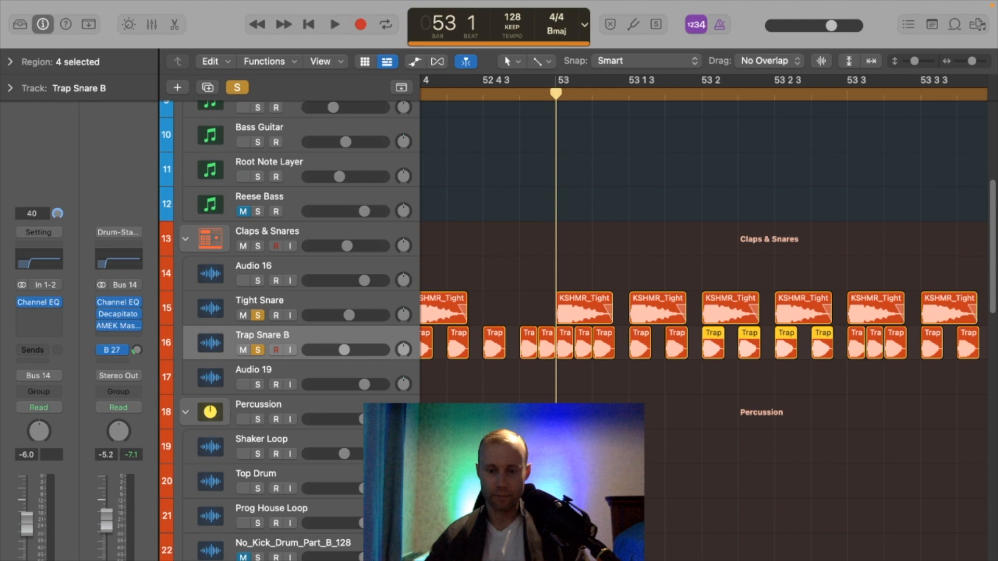
Inspect the Trap Snare B pattern in the second half of bar 53, selecting the five hits of beat 3
scroll(708, 340, "right", 4)
scroll(708, 340, "left", 3)
left_click_drag(931, 383, 805, 344)
left_click_drag(977, 62, 971, 64)
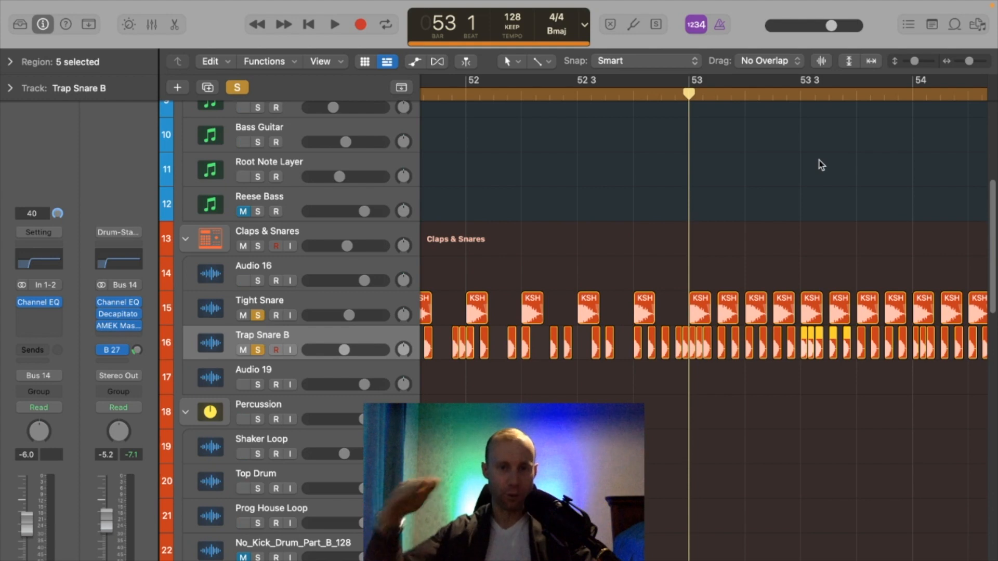
left_click_drag(969, 62, 964, 63)
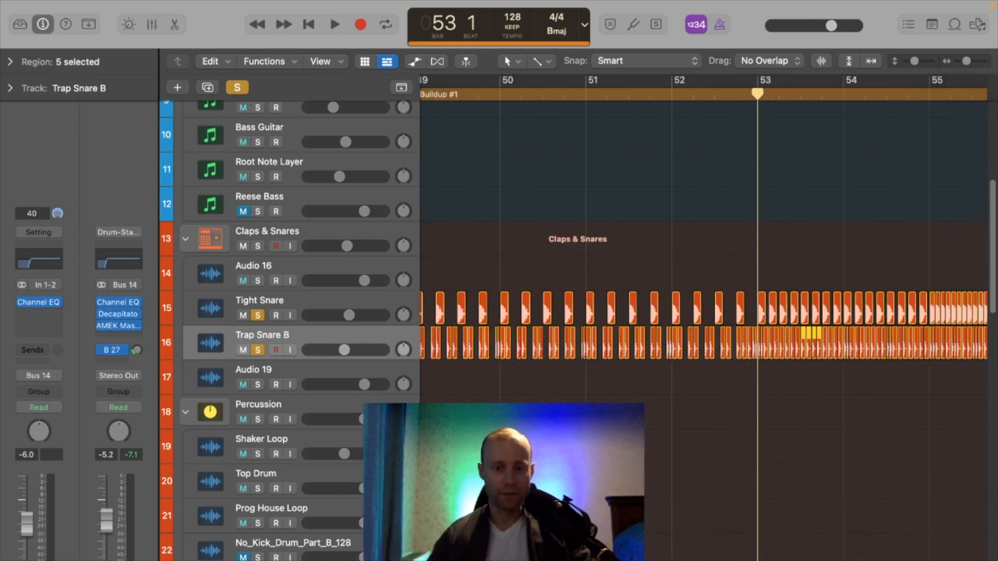
Play the two layered snares from the start of Buildup #1 at bar 49 up to the drop
scroll(592, 182, "left", 3)
left_click(489, 95)
key("space")
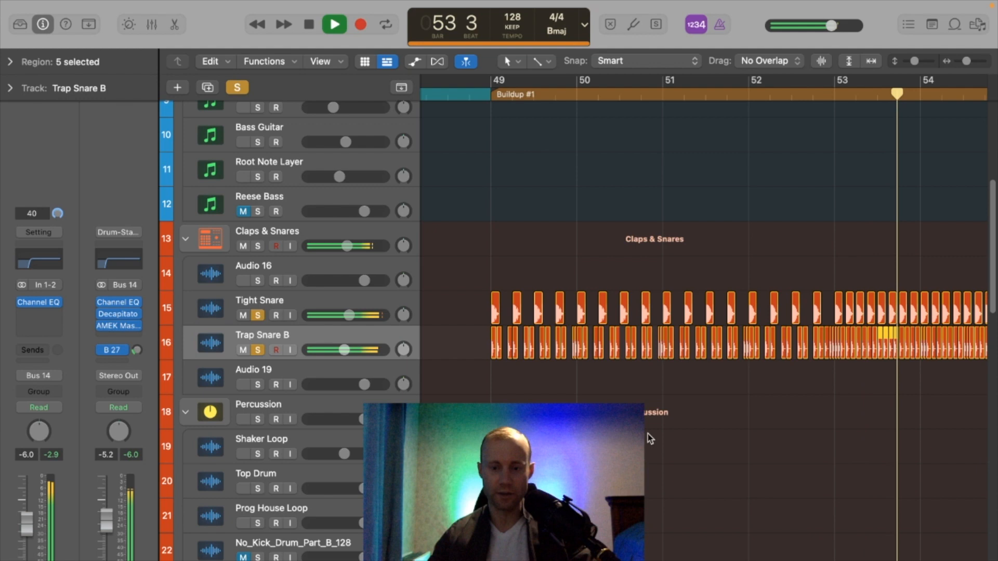
scroll(649, 438, "left", 3)
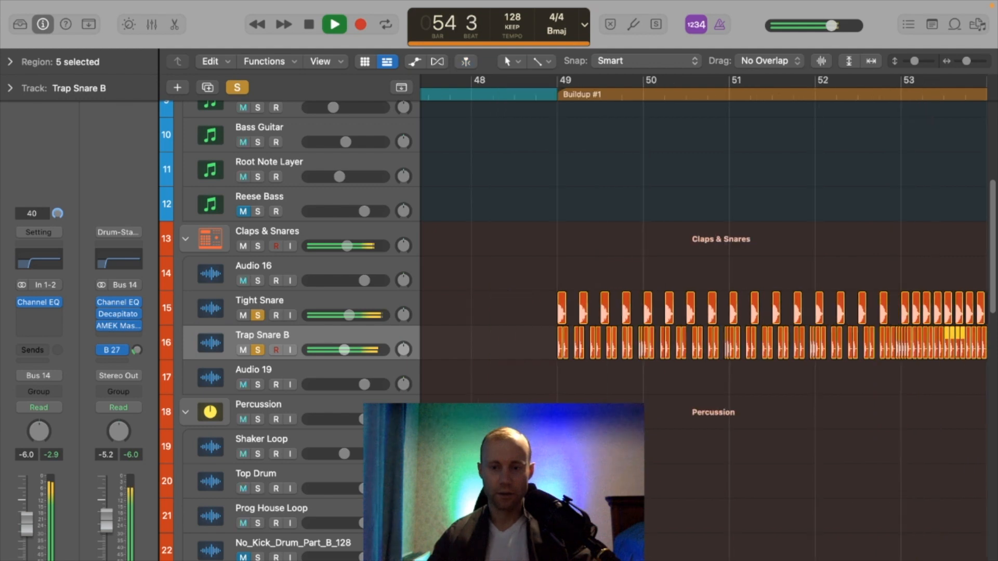
scroll(702, 312, "right", 10)
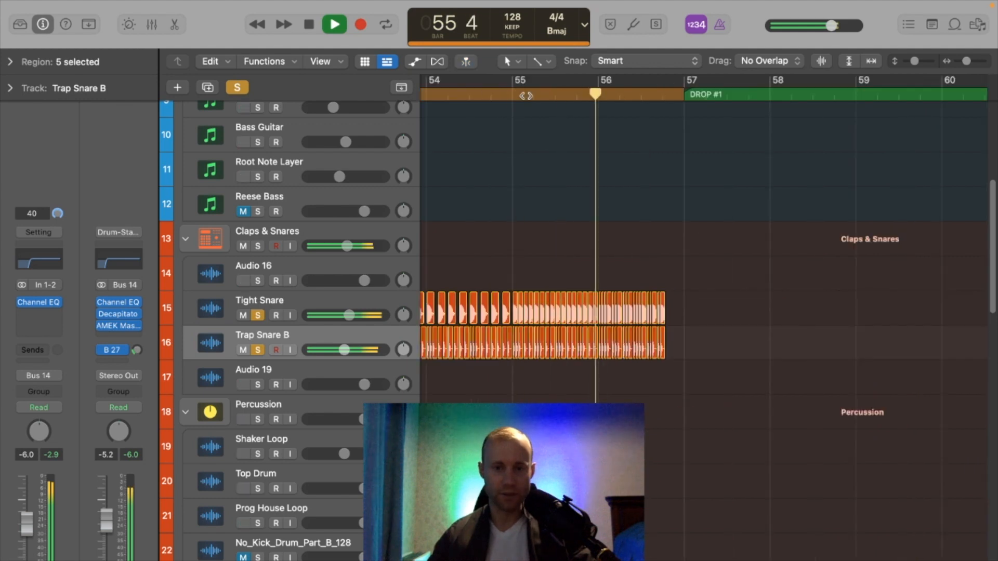
key("space")
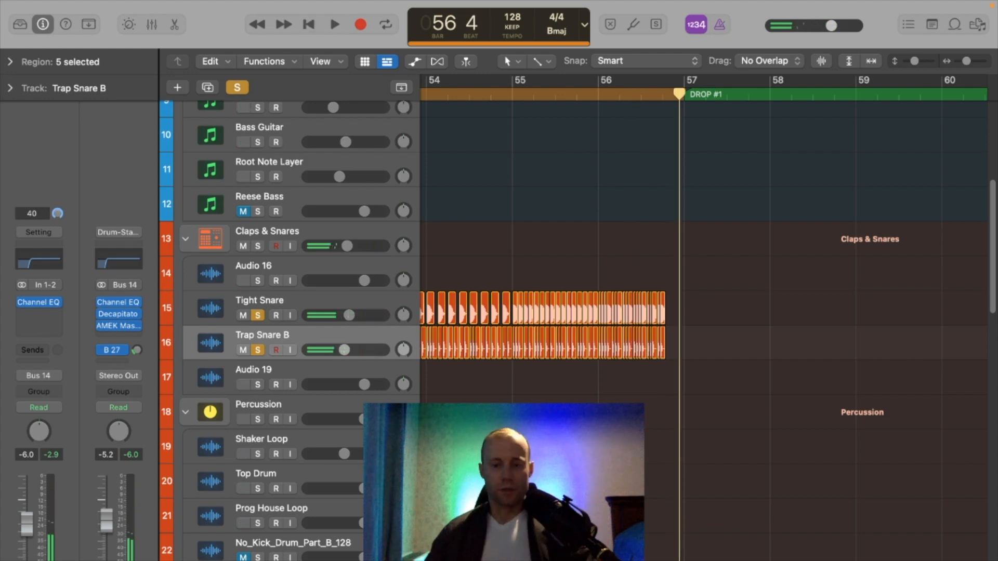
Insert a stereo Decapitator after the Channel EQ on the Tight Snare track
scroll(704, 323, "left", 3)
scroll(704, 323, "left", 5)
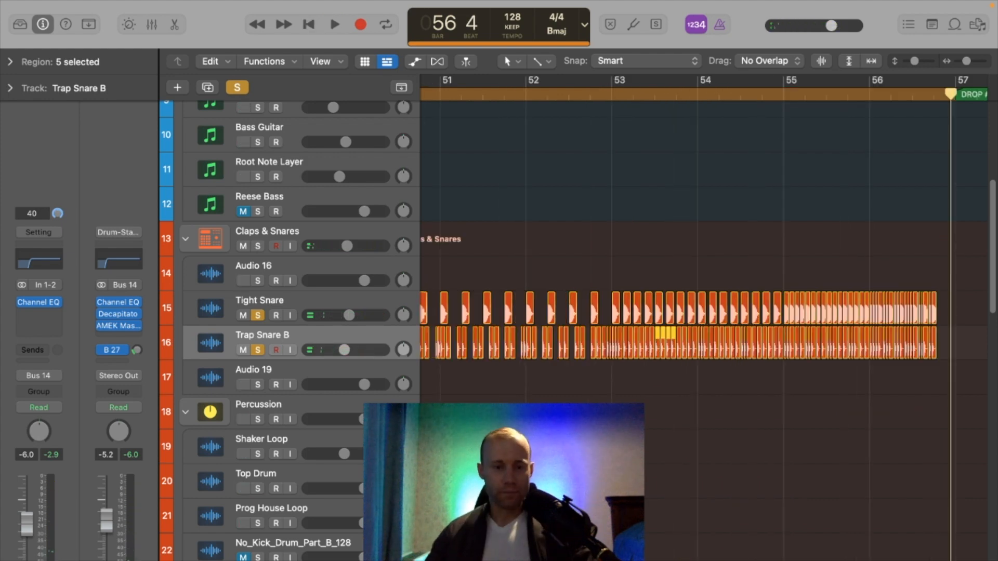
left_click(305, 301)
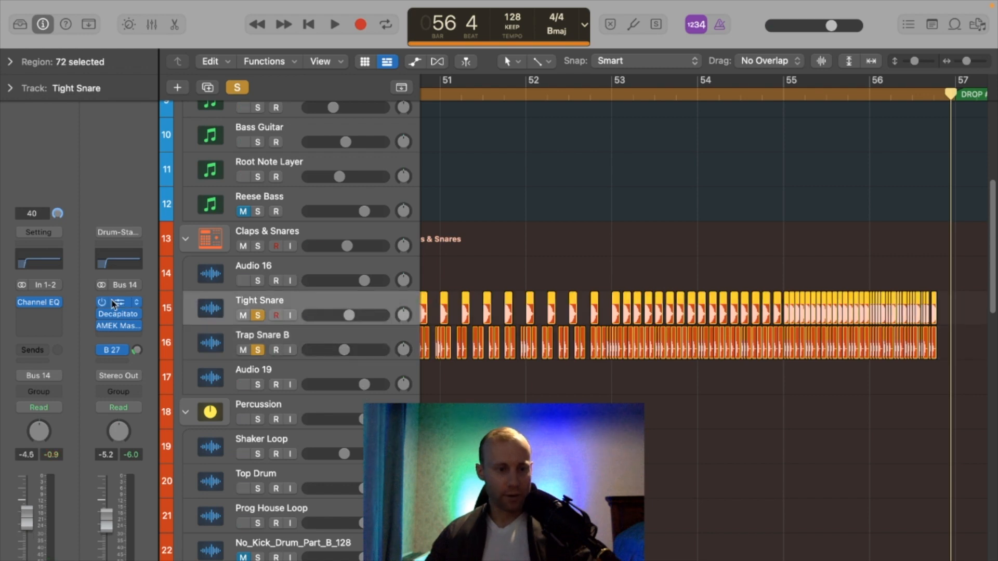
left_click(52, 314)
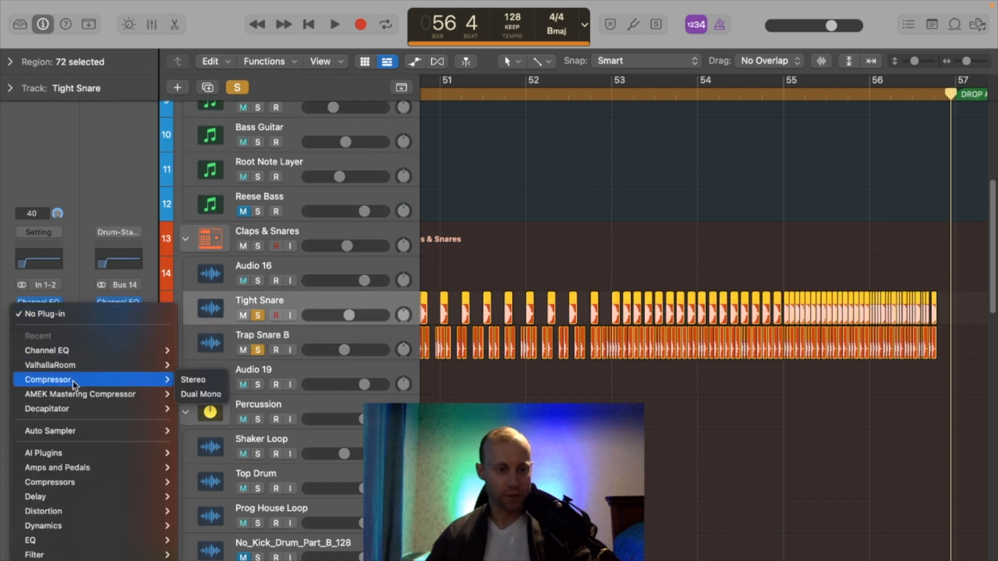
mouse_move(129, 409)
left_click(188, 411)
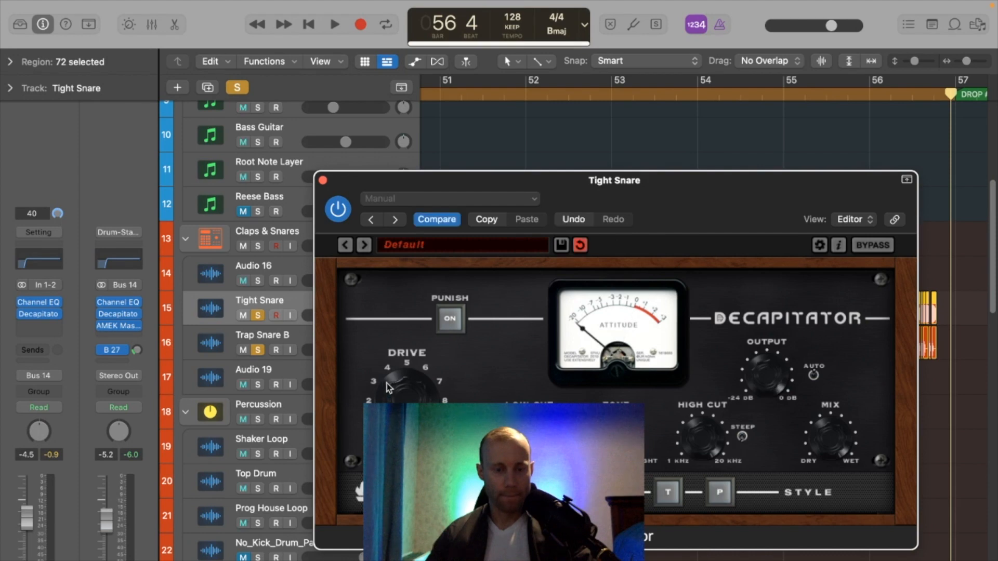
Take Trap Snare B out of solo and listen to the Tight Snare with Decapitator from bar 51
left_click(258, 351)
key("shift+space")
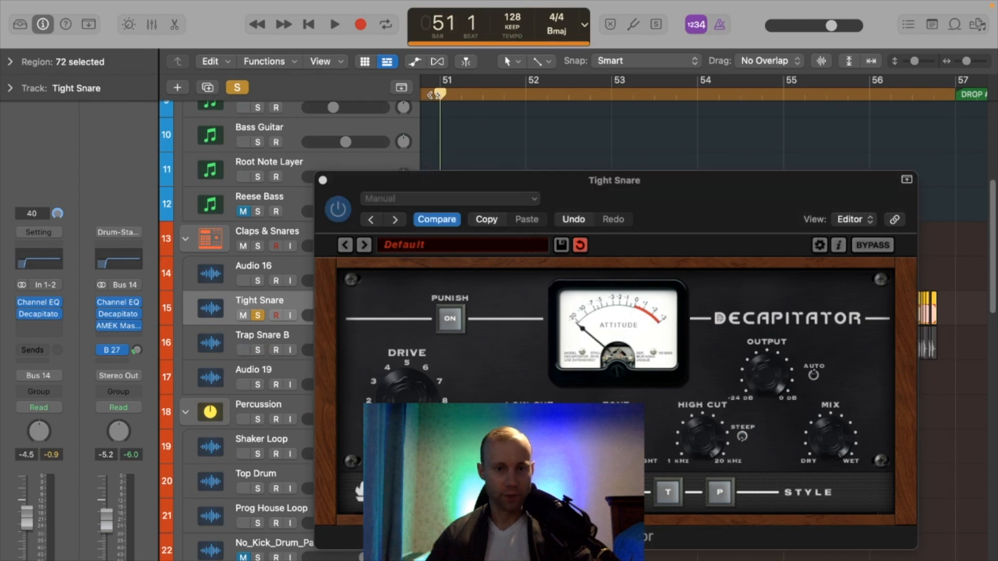
left_click(396, 380)
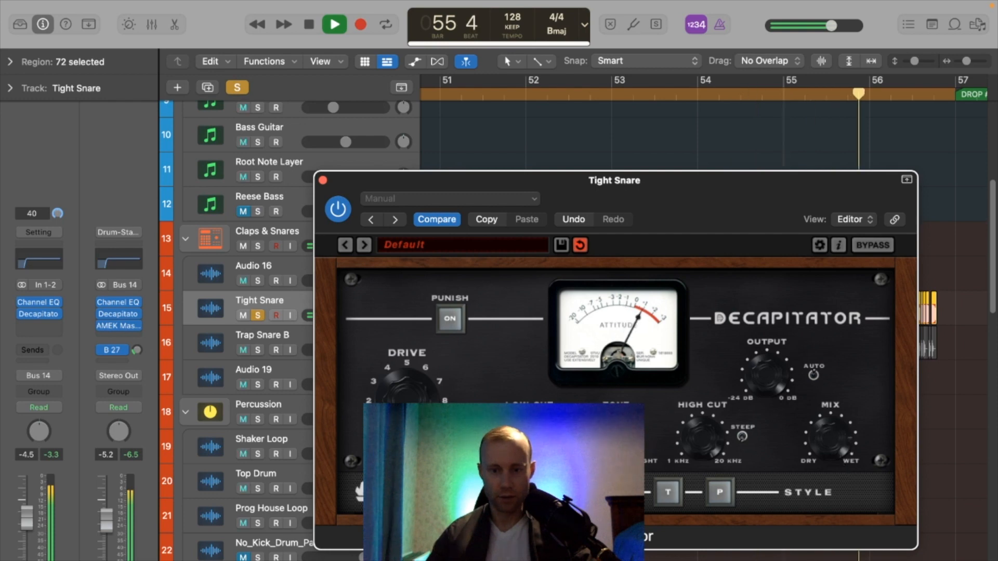
key("space")
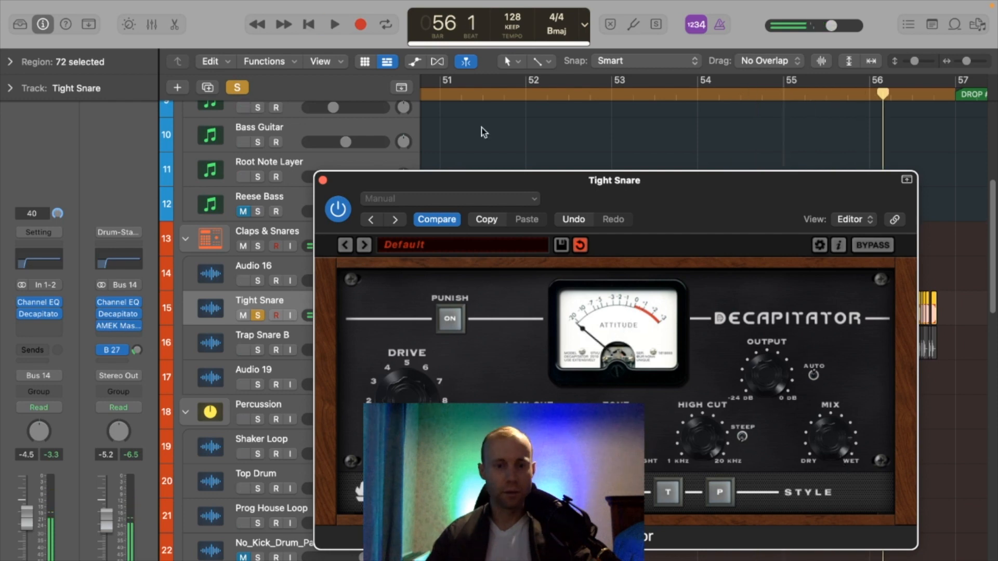
left_click(445, 93)
left_click(659, 371)
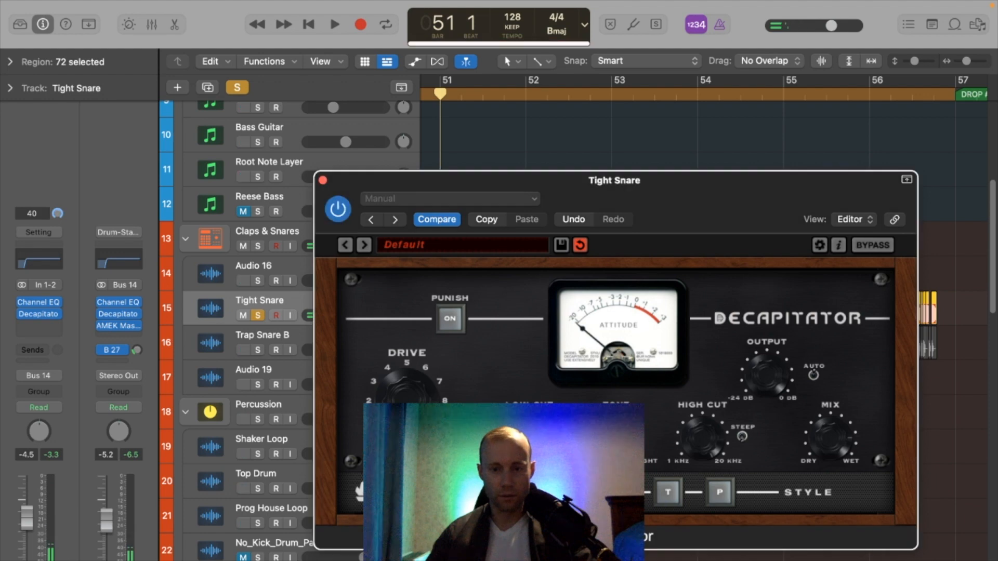
key("space")
key("space")
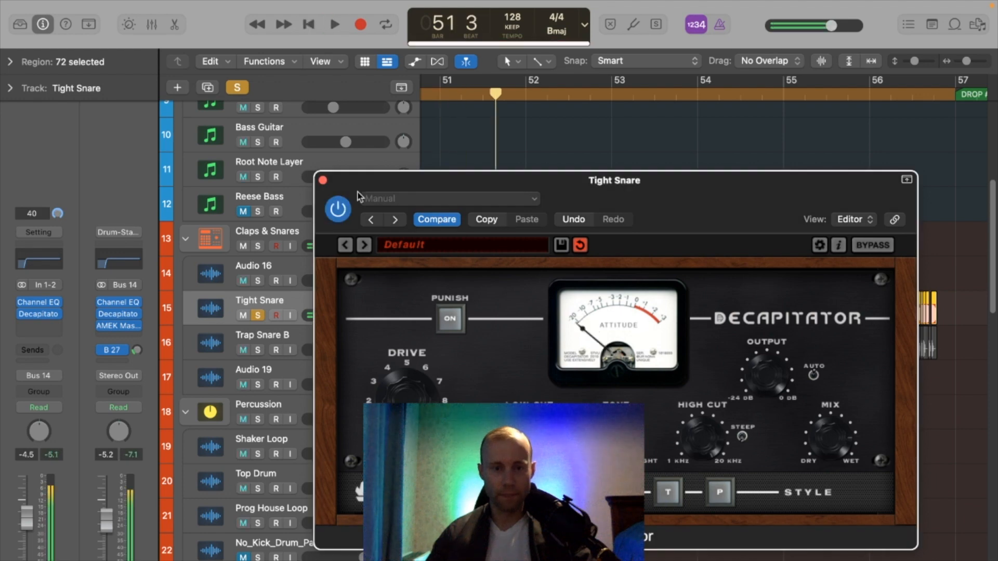
Close the Tight Snare's Decapitator, solo only Trap Snare B and insert a stereo Decapitator after its Channel EQ
left_click(322, 180)
left_click(259, 351)
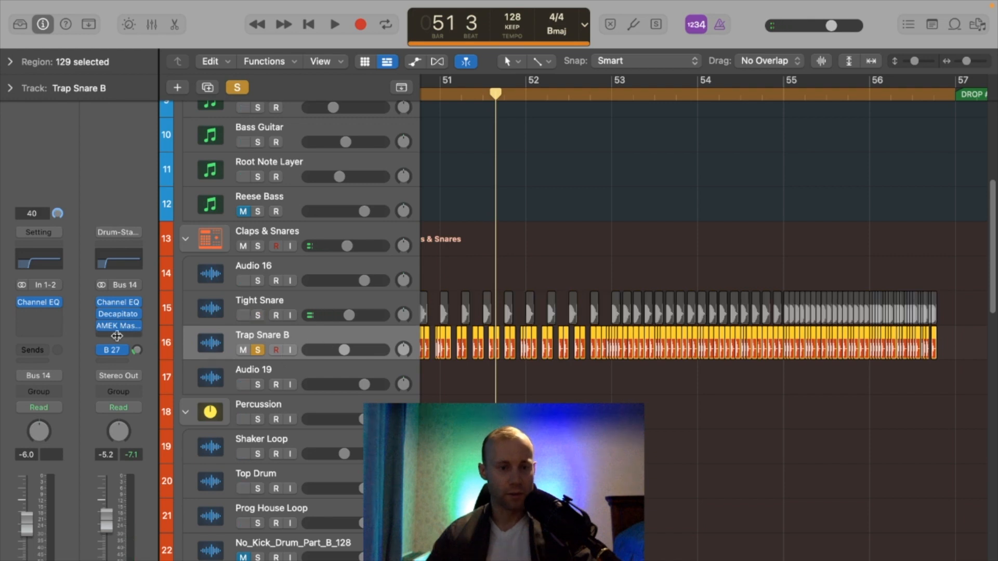
left_click(49, 315)
mouse_move(66, 353)
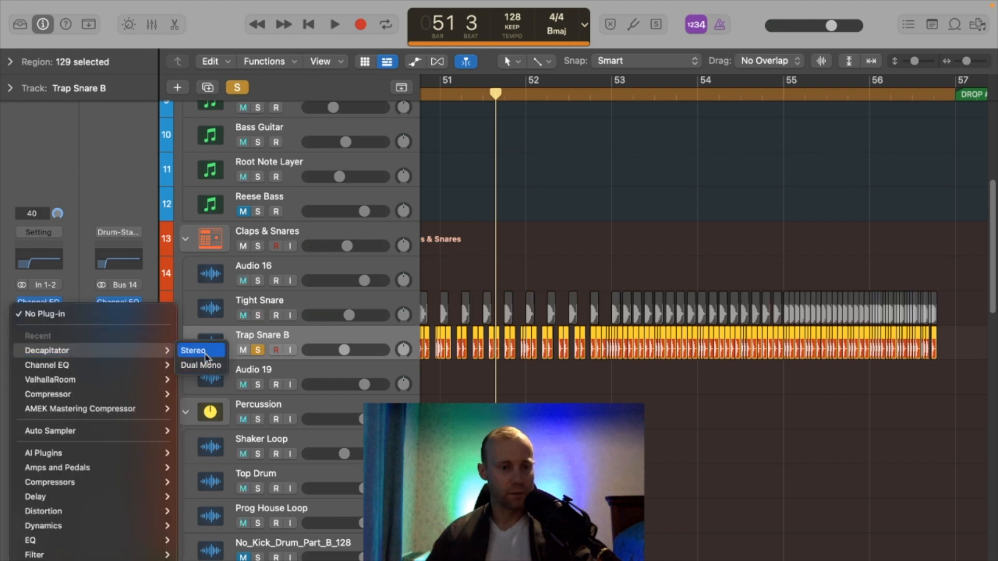
left_click(196, 348)
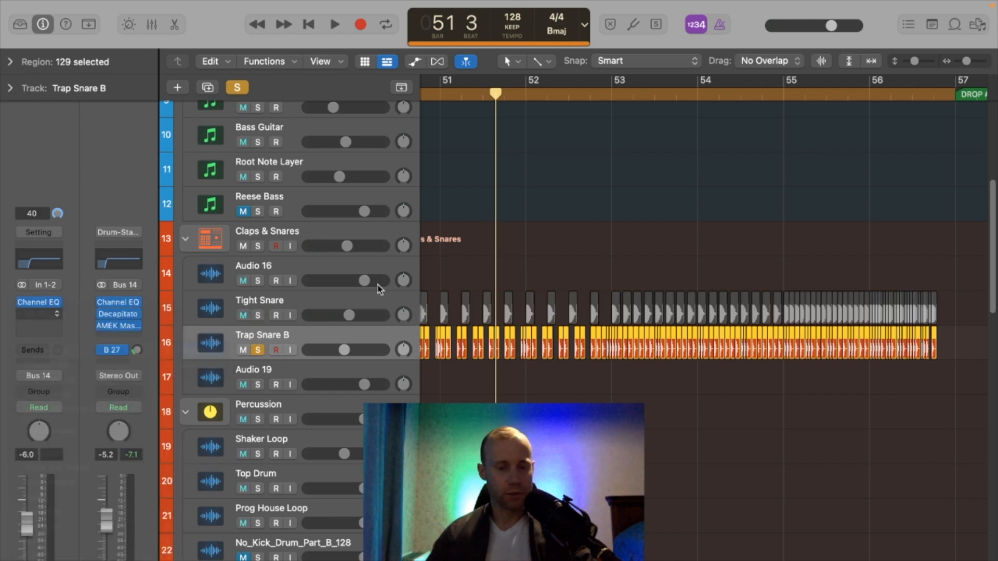
Listen to the soloed Trap Snare B with Decapitator from bar 51, and close the plug-in window
left_click(440, 96)
left_click(376, 377)
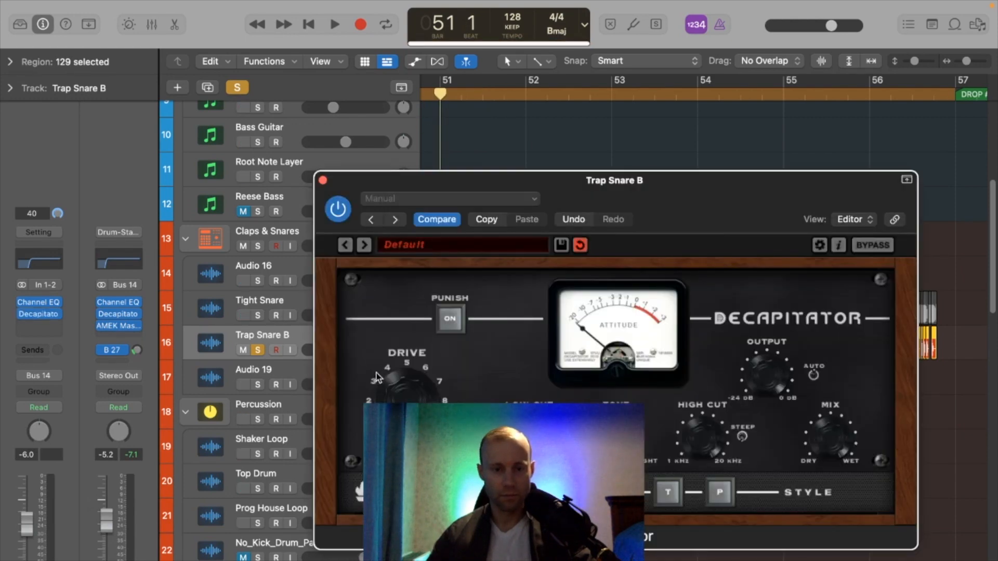
key("space")
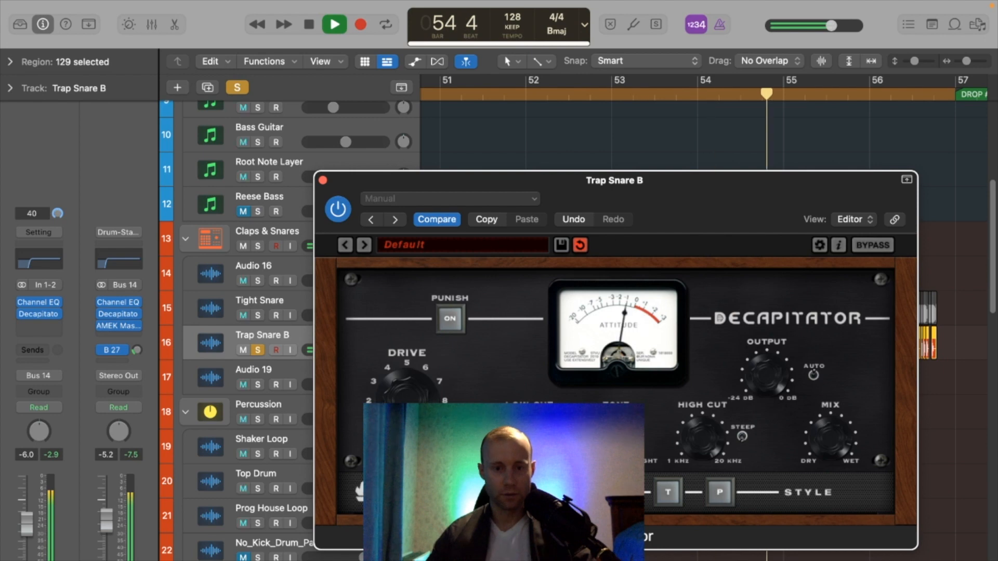
key("space")
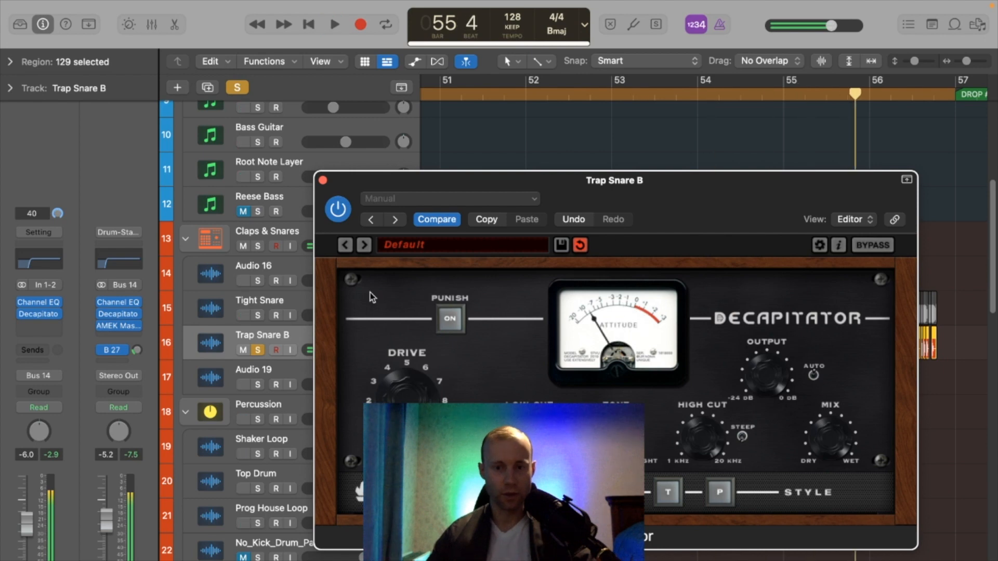
key("super+w")
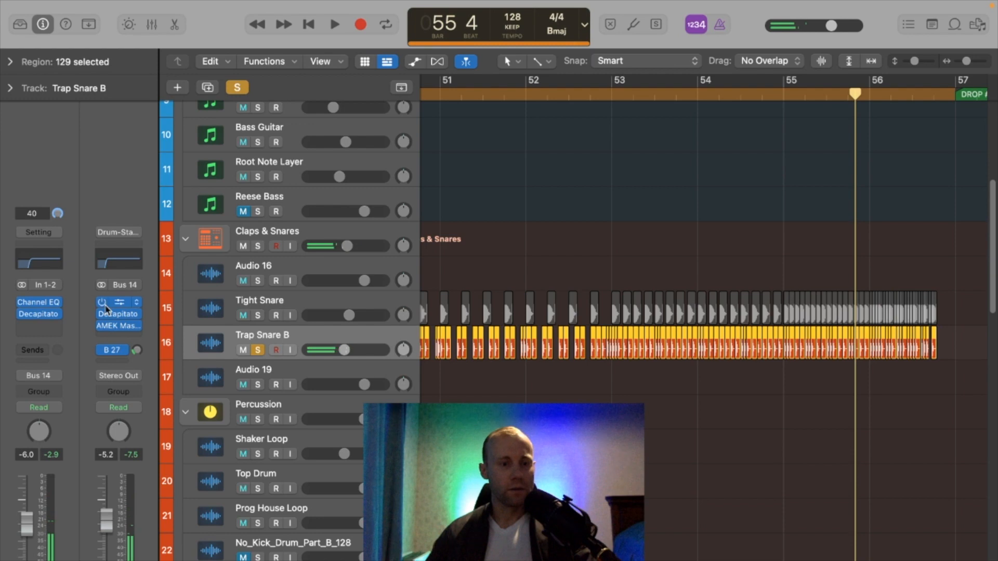
Check the Channel EQ on Trap Snare B and copy it to a slot below Decapitator, leaving an empty slot between them
left_click(36, 307)
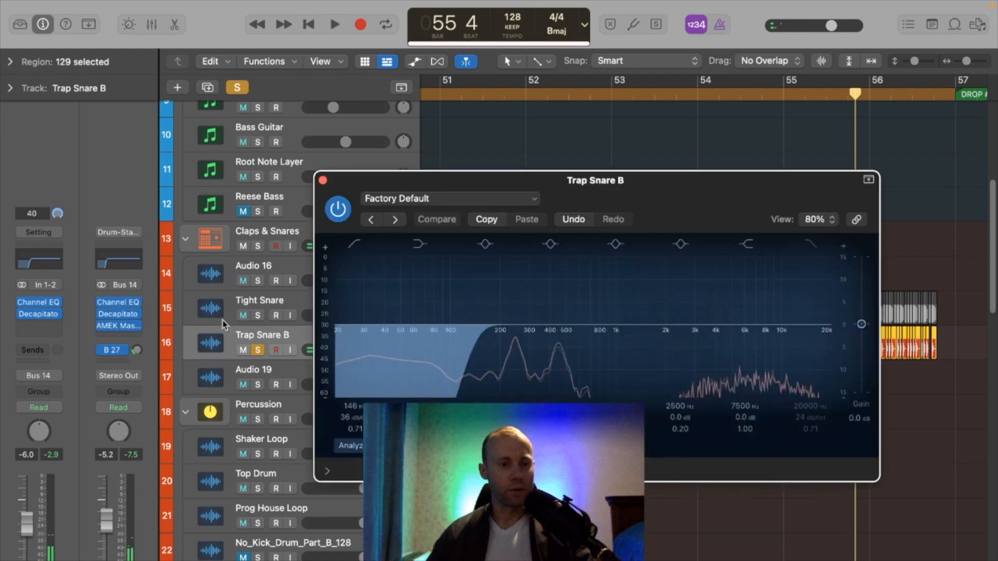
key("super+w")
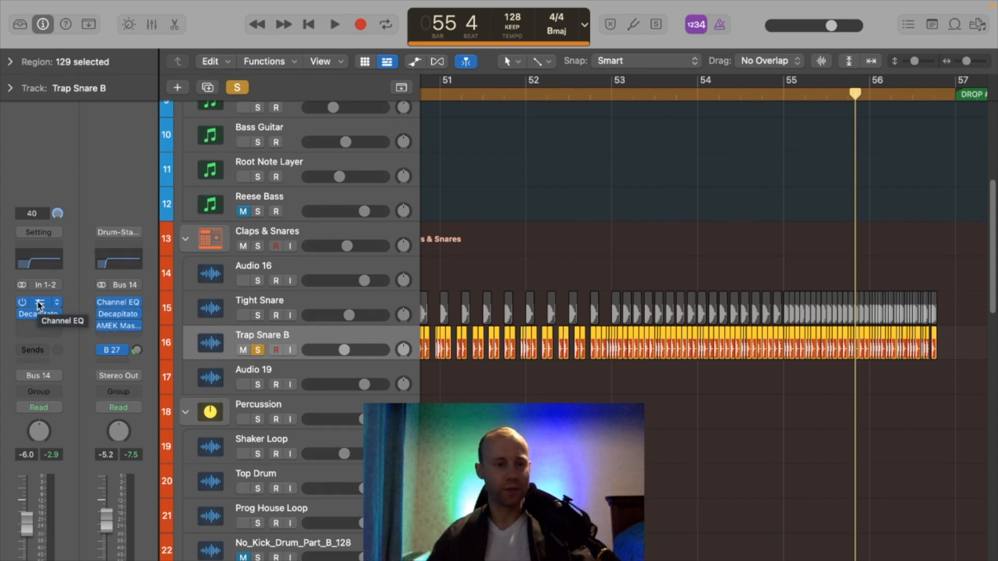
left_click_drag(39, 306, 39, 331)
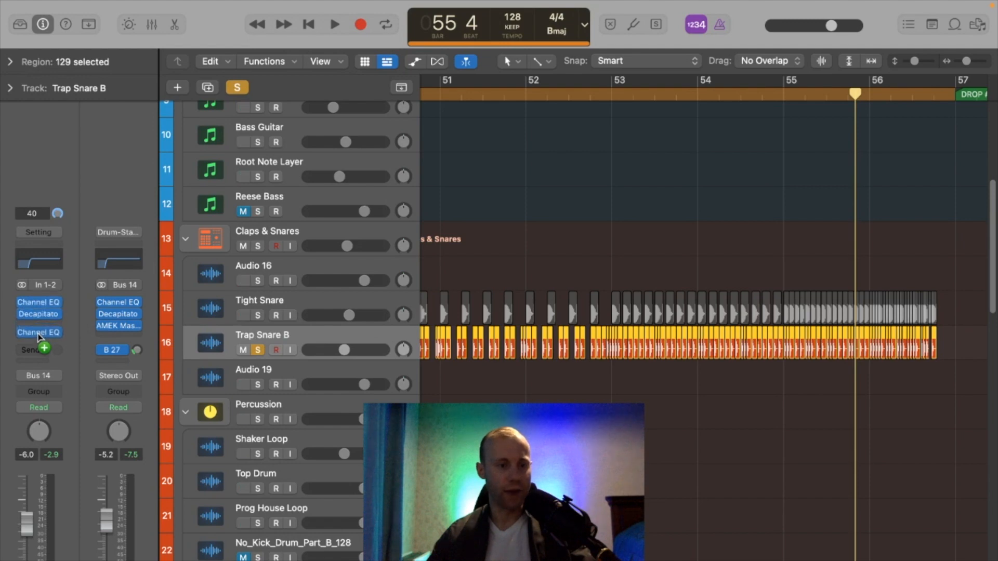
Copy the Tight Snare's Channel EQ below its Decapitator, and leave two empty slots above the lower EQ on both snare tracks
left_click(316, 308)
mouse_move(51, 308)
left_click_drag(40, 303, 40, 337)
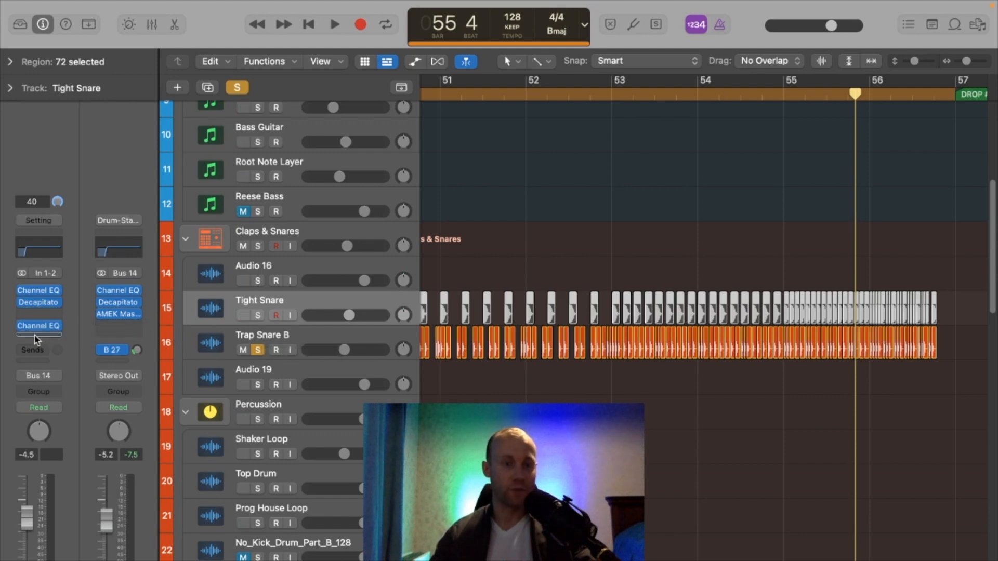
left_click_drag(36, 338, 36, 337)
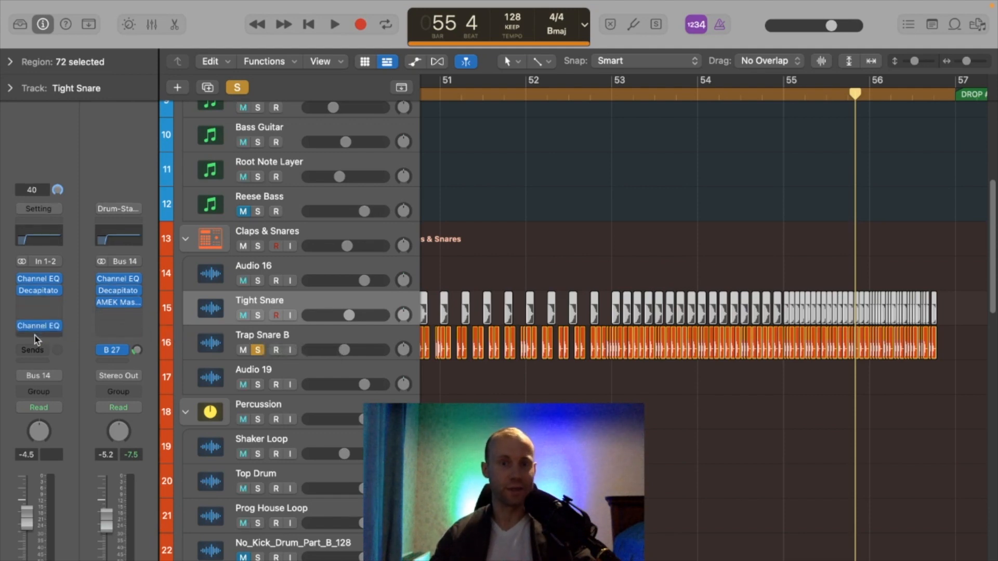
left_click(313, 339)
left_click_drag(33, 331, 33, 337)
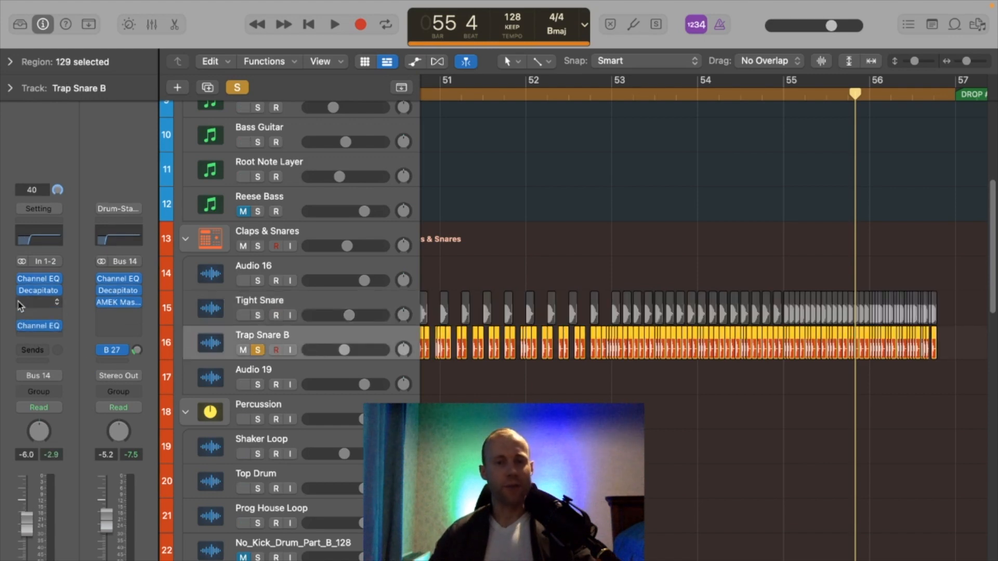